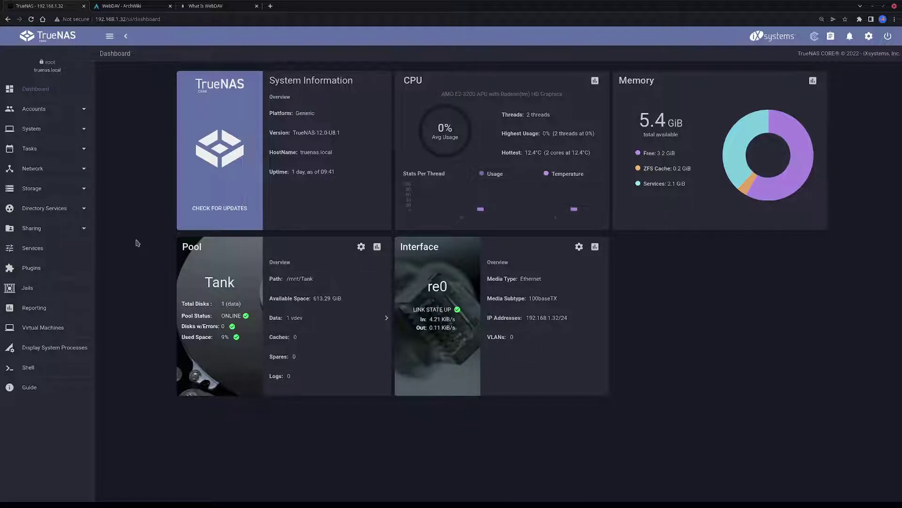
Switch to the WebDAV ArchWiki article and scroll down to its Client section
left_click(155, 10)
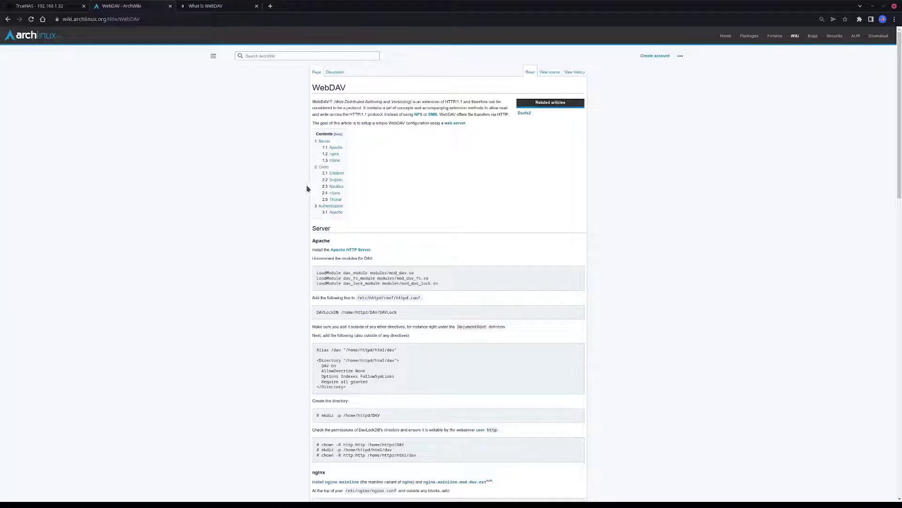
scroll(277, 221, "down", 3)
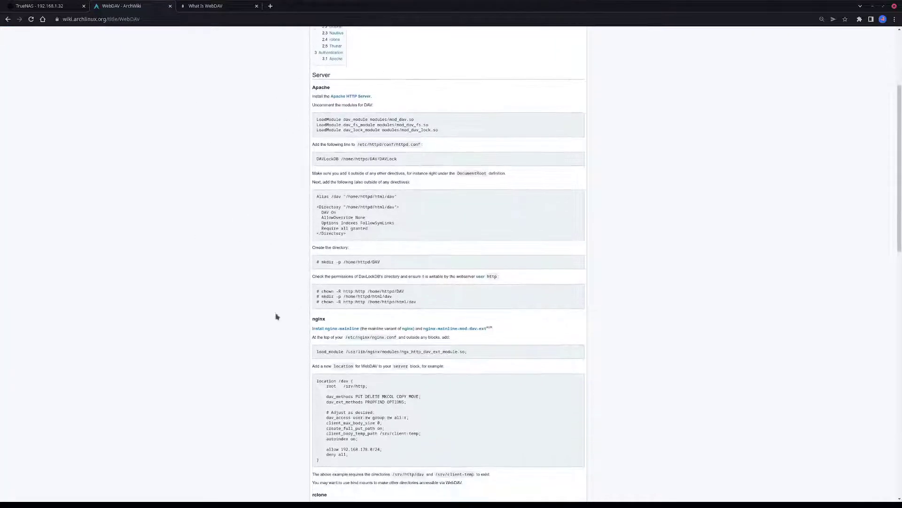
scroll(296, 303, "down", 6)
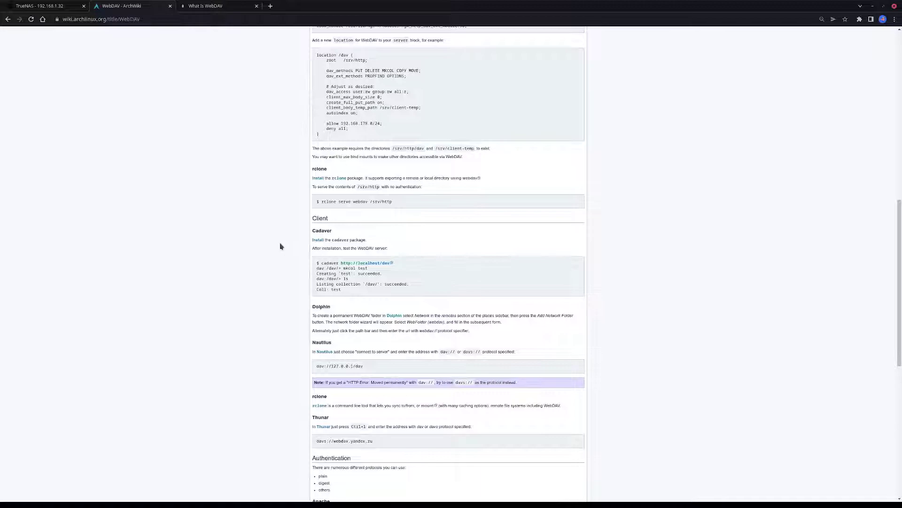
scroll(280, 246, "down", 1)
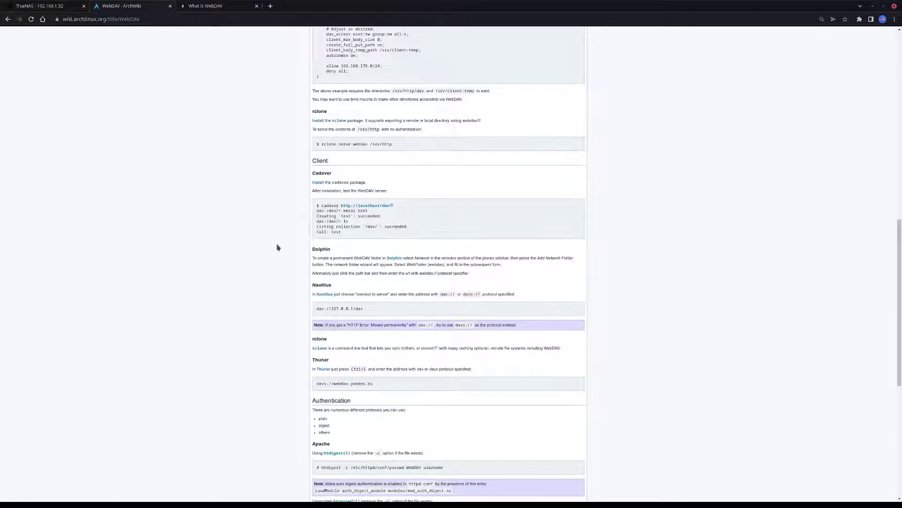
scroll(277, 248, "down", 1)
Highlight the Nautilus example address and its 127.0.0.1 host part
double_click(320, 270)
left_click_drag(320, 270, 387, 274)
left_click_drag(324, 271, 354, 271)
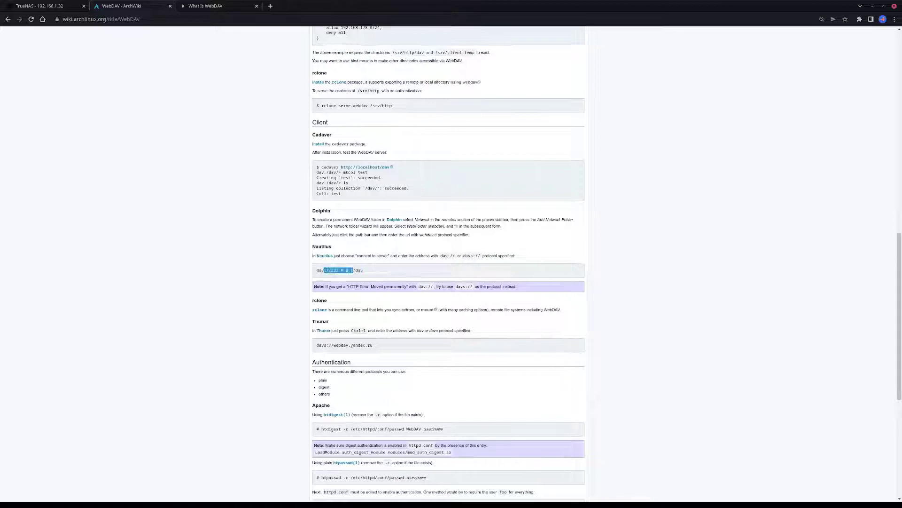
double_click(345, 271)
triple_click(344, 271)
triple_click(345, 270)
double_click(345, 270)
left_click(347, 271)
Highlight the Dolphin and Thunar client headings
left_click_drag(343, 217, 310, 212)
left_click_drag(338, 326, 306, 324)
left_click(360, 323)
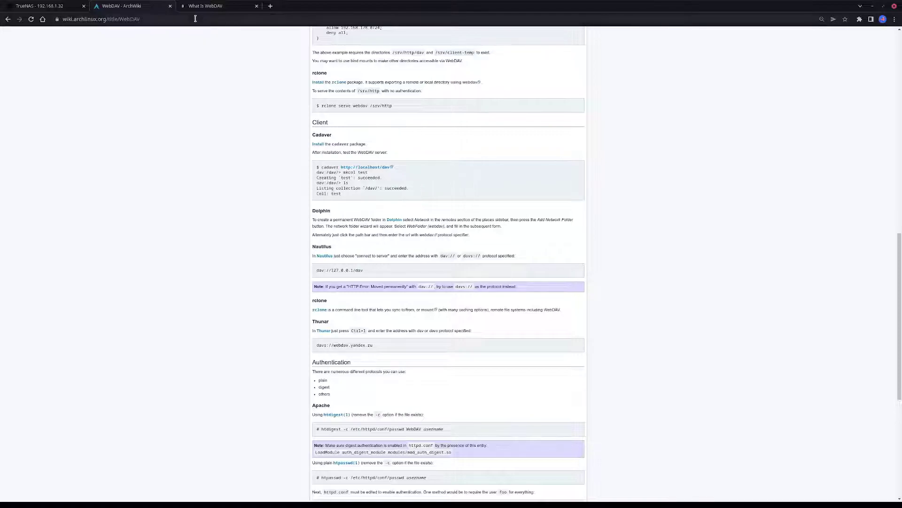
Read through Sofiane's What Is WebDAV article, then return to the TrueNAS tab
left_click(232, 10)
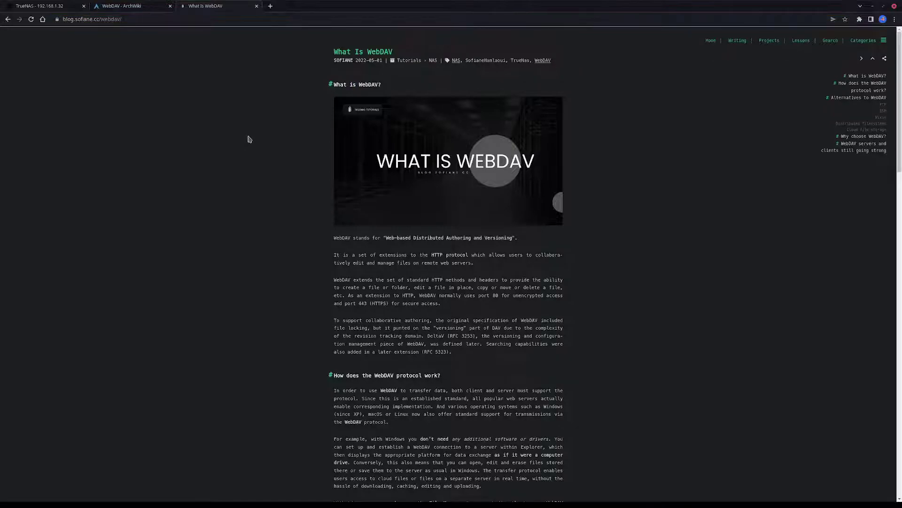
scroll(244, 137, "down", 5)
scroll(240, 137, "down", 5)
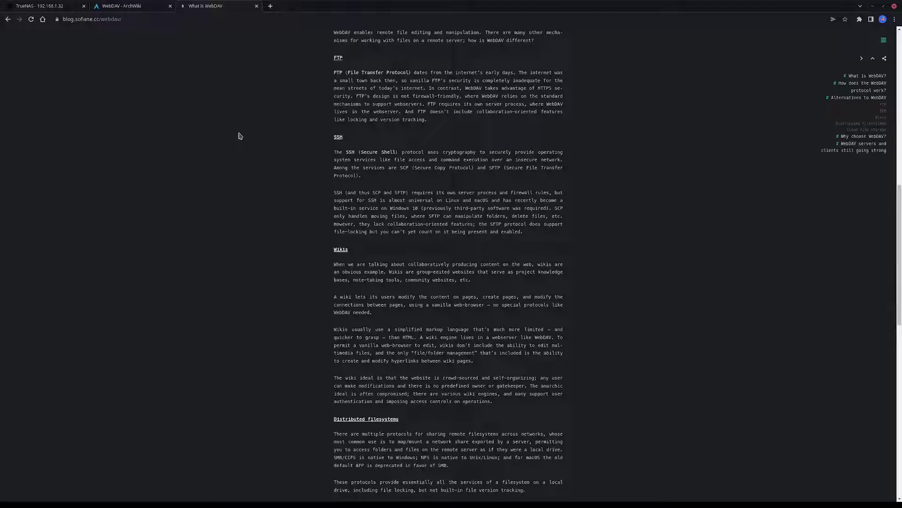
scroll(239, 136, "up", 1)
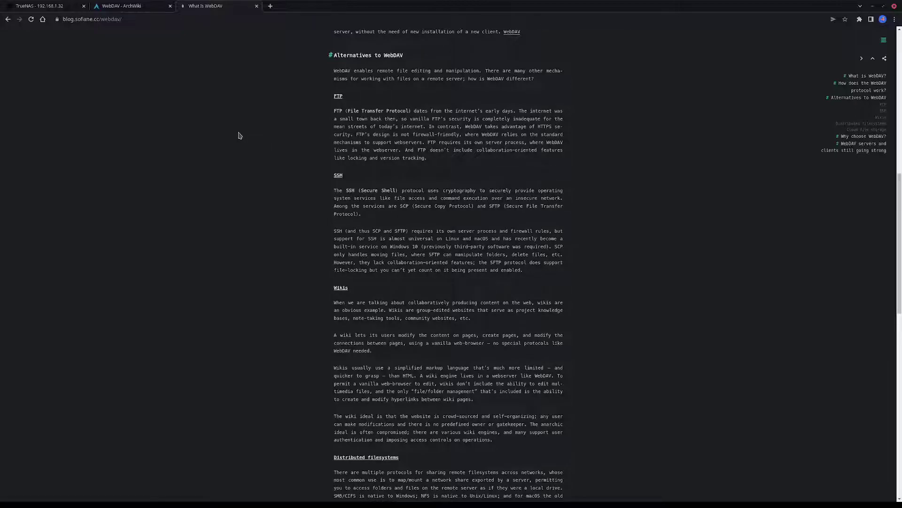
scroll(238, 136, "down", 10)
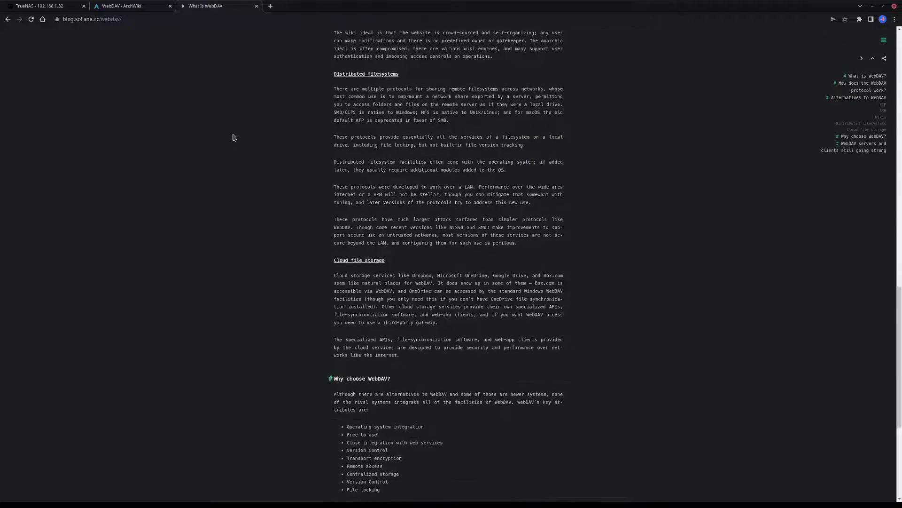
scroll(234, 137, "down", 4)
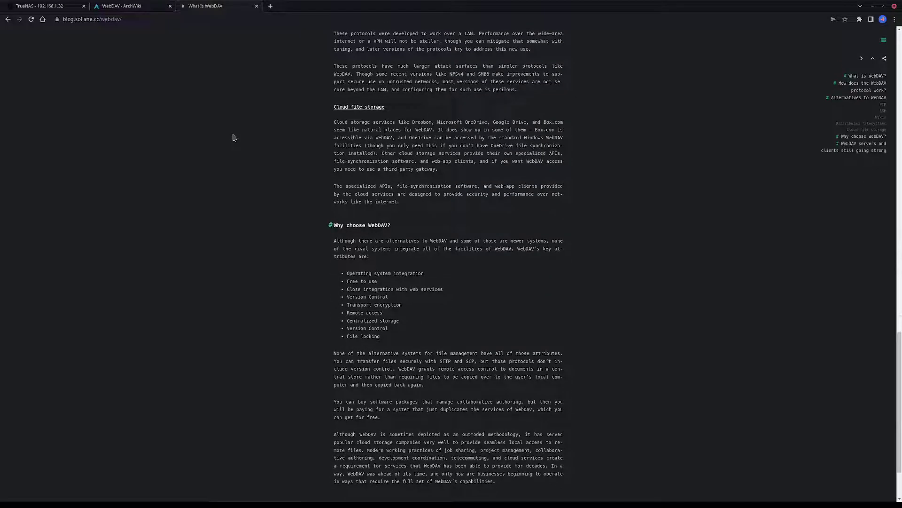
scroll(233, 137, "down", 2)
scroll(234, 137, "up", 4)
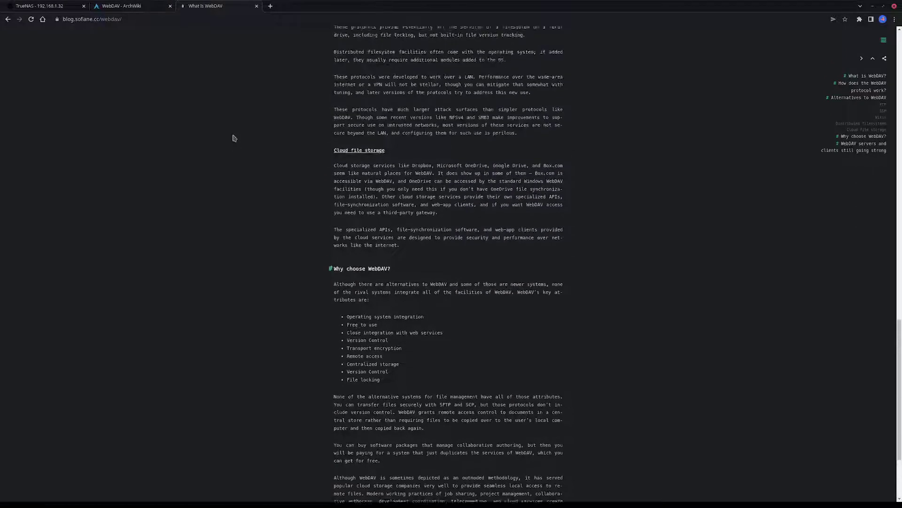
scroll(234, 137, "up", 5)
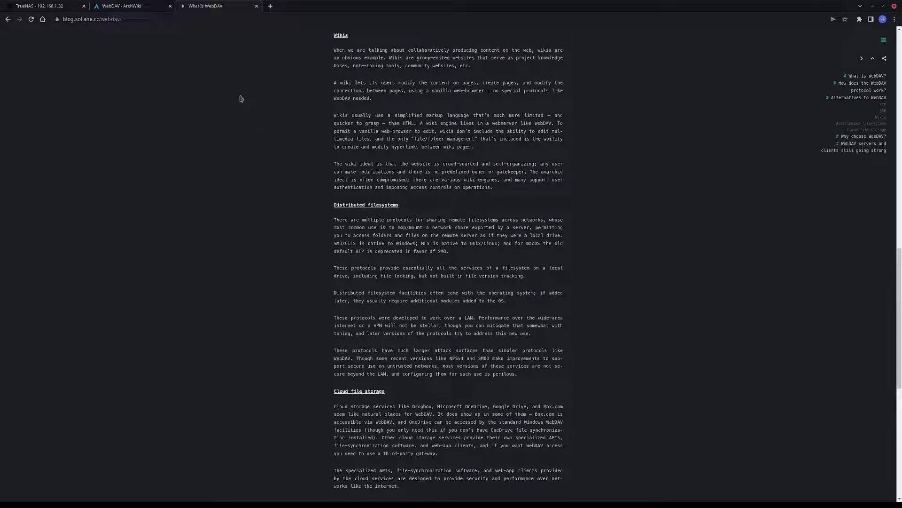
left_click(54, 6)
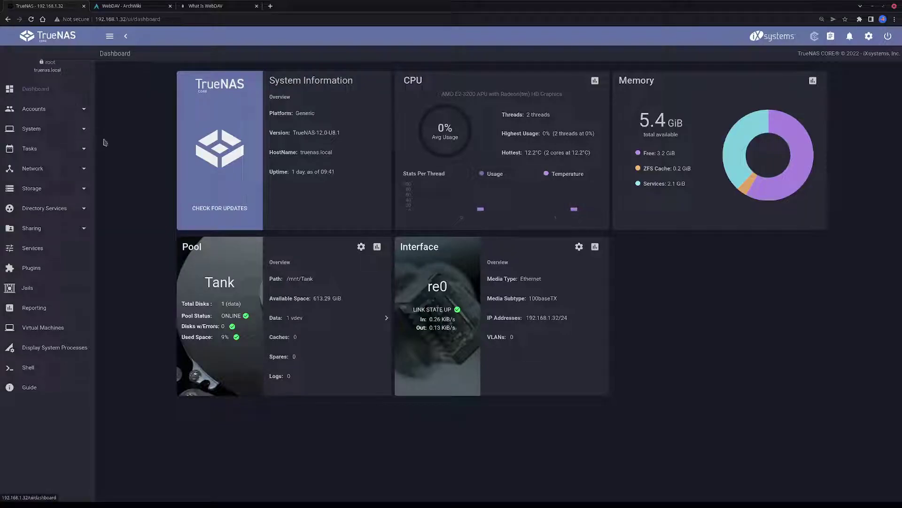
Go to Storage > Pools and open the actions menu for pool Tank
left_click(35, 190)
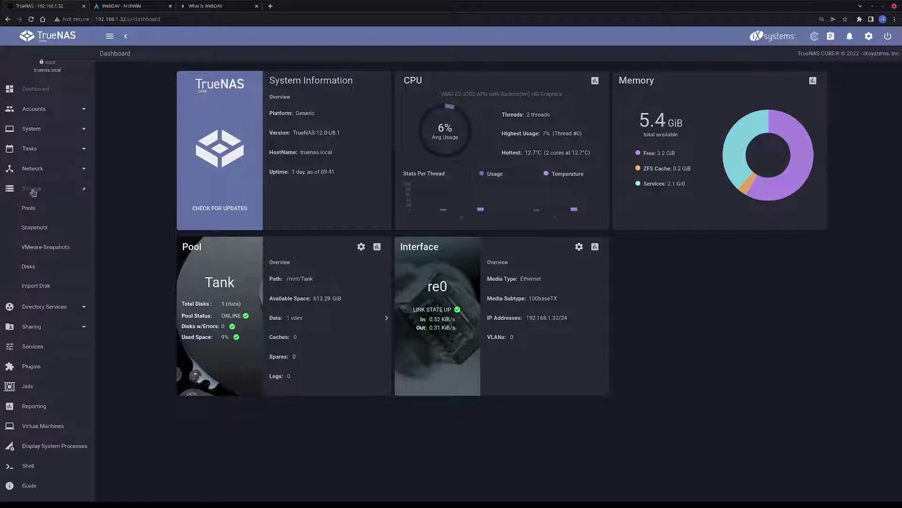
left_click(29, 209)
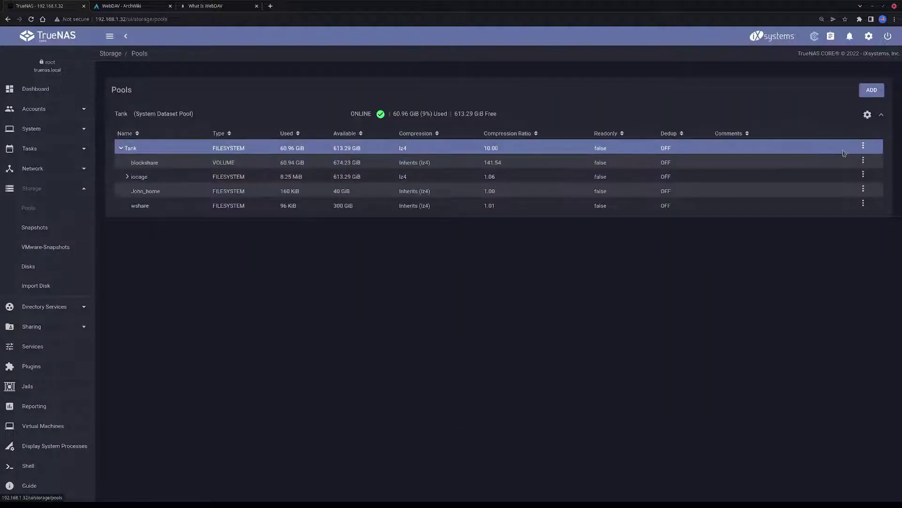
left_click(864, 150)
Name the new Tank dataset 'webdav' with the comment 'webdav'
left_click(832, 182)
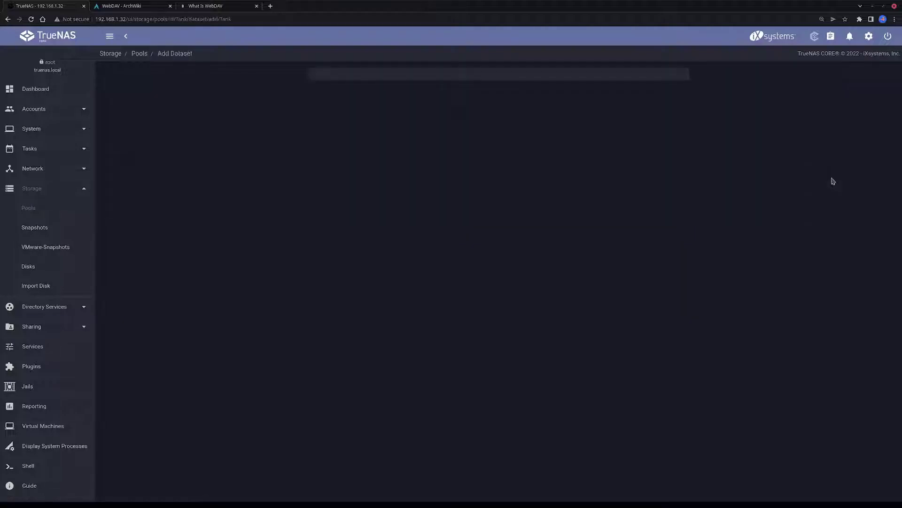
left_click(354, 95)
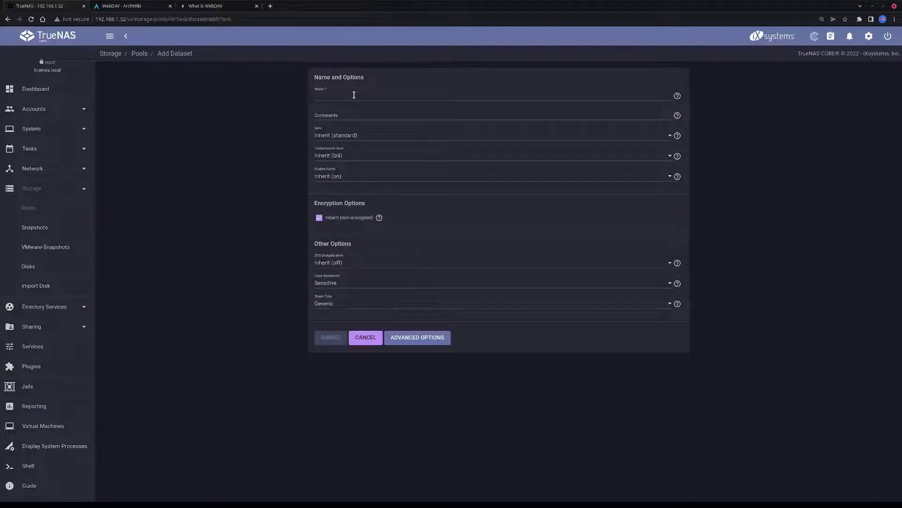
type("webdav")
left_click(355, 113)
type("webdav")
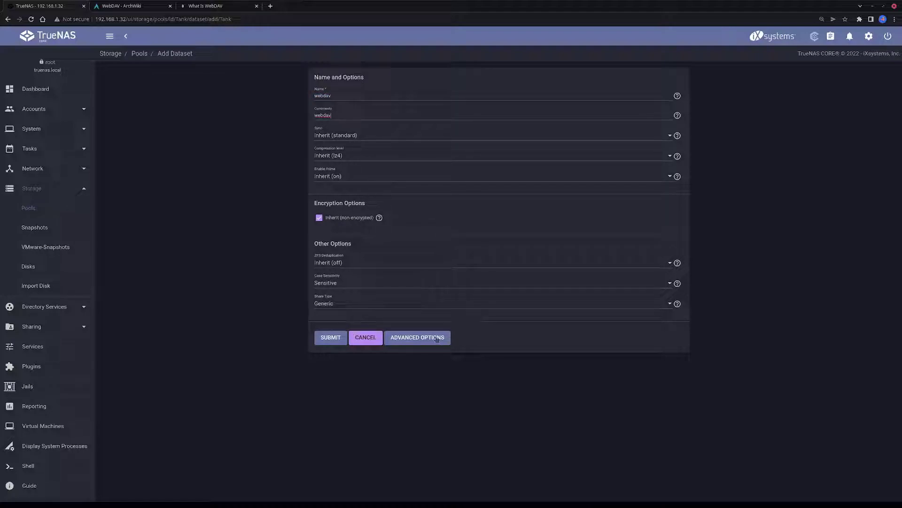
Give the dataset a 40 GiB quota under Advanced Options and submit it
left_click(434, 338)
left_click(331, 221)
type("400")
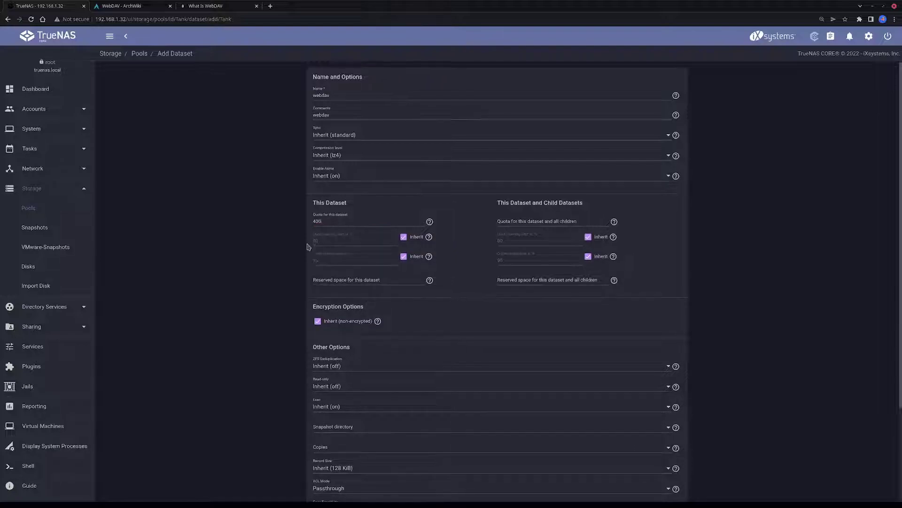
scroll(310, 248, "down", 3)
left_click(341, 468)
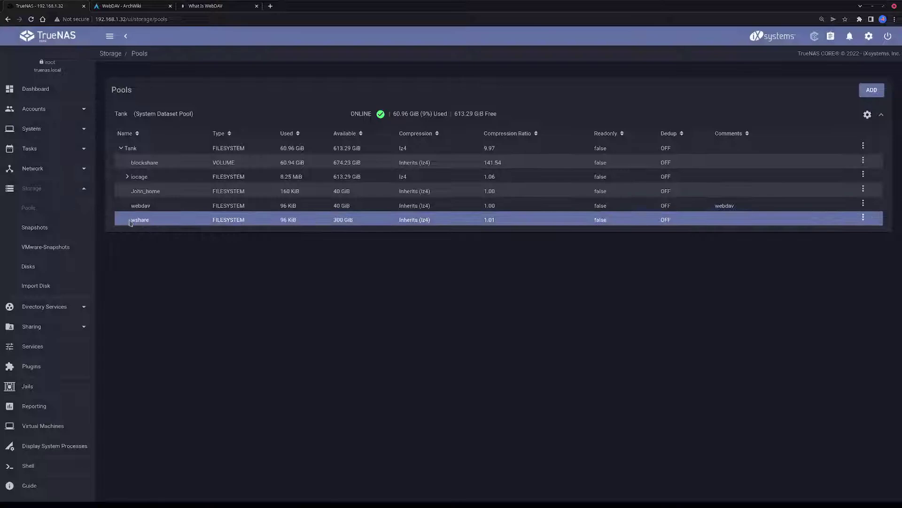
Point out the webdav dataset row in Tank's pool list, then expand Sharing
left_click_drag(130, 207, 469, 207)
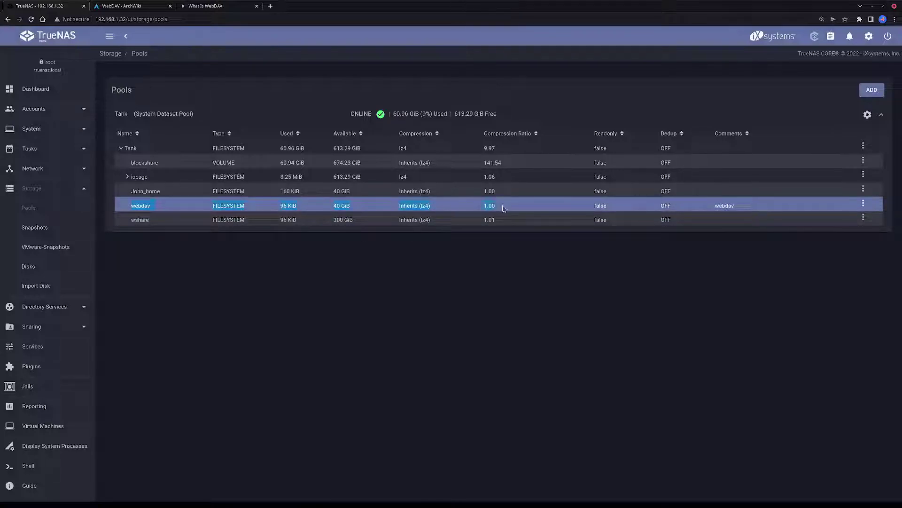
left_click(153, 206)
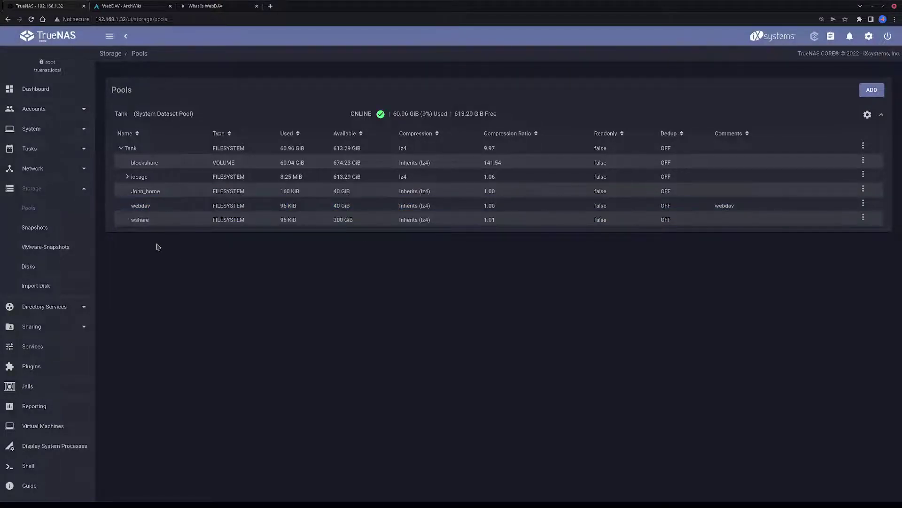
left_click(33, 326)
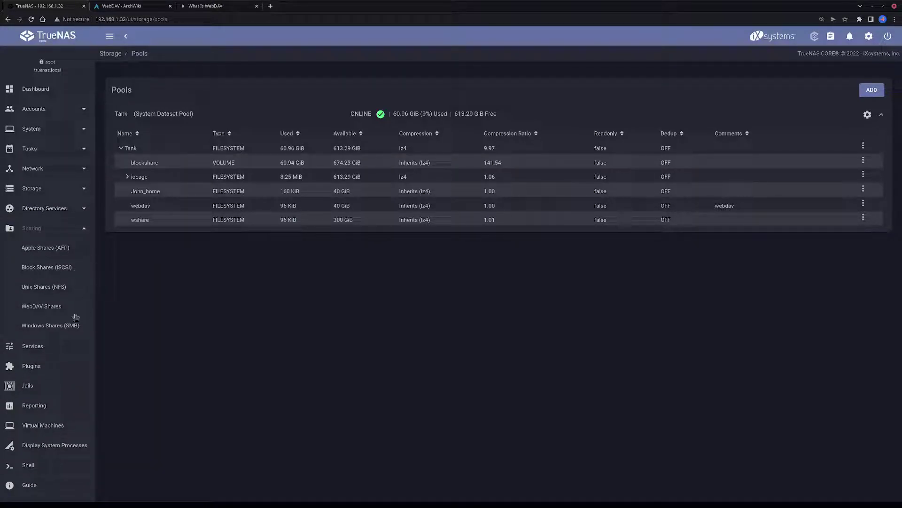
Add a new WebDAV share with name and description 'webdav'
left_click(39, 306)
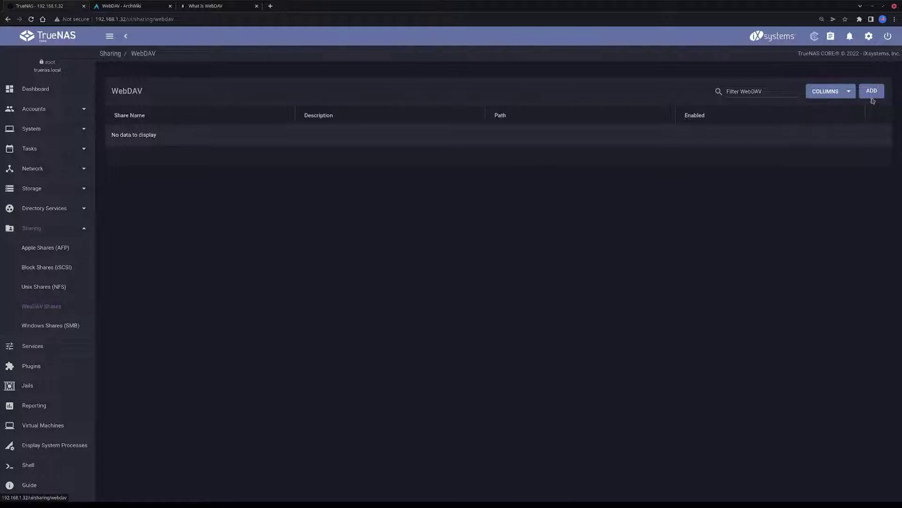
left_click(872, 91)
left_click(342, 96)
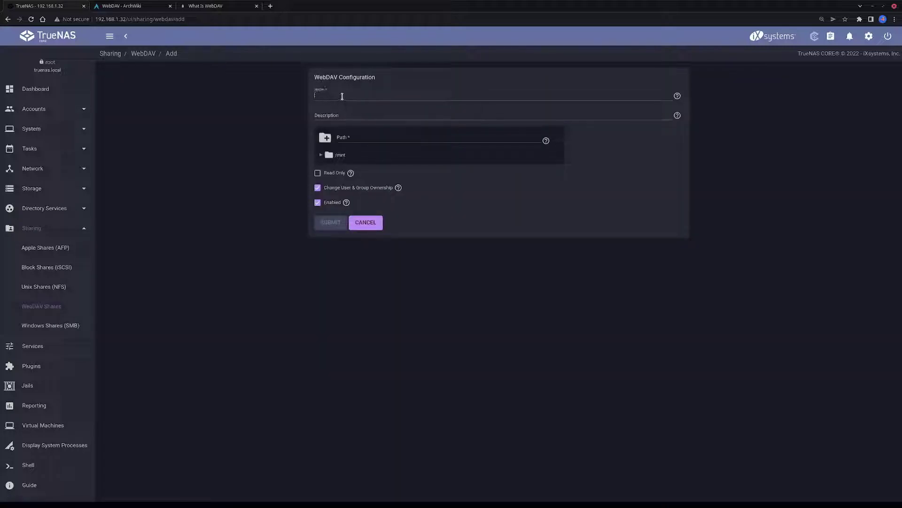
type("webdav")
left_click(345, 115)
type("webdav")
Set the share path to /mnt/Tank/webdav and submit the share
left_click(321, 155)
left_click(329, 167)
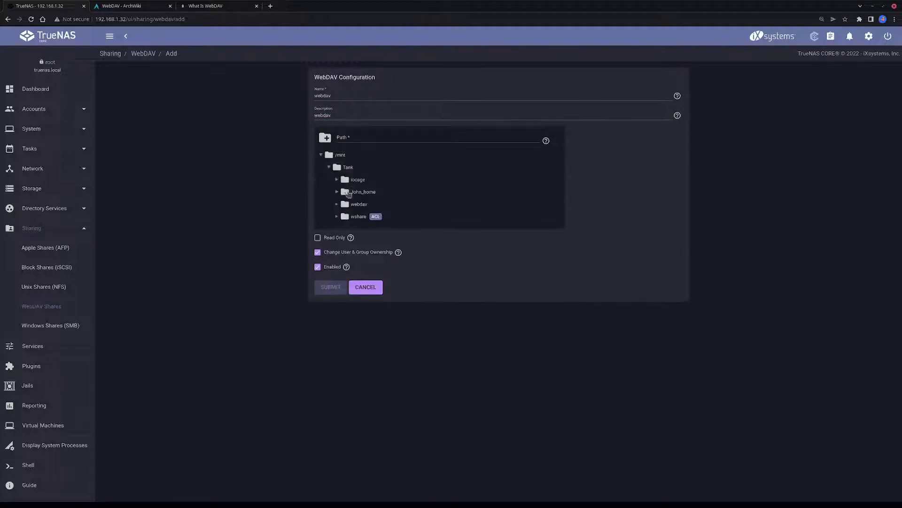
left_click(355, 206)
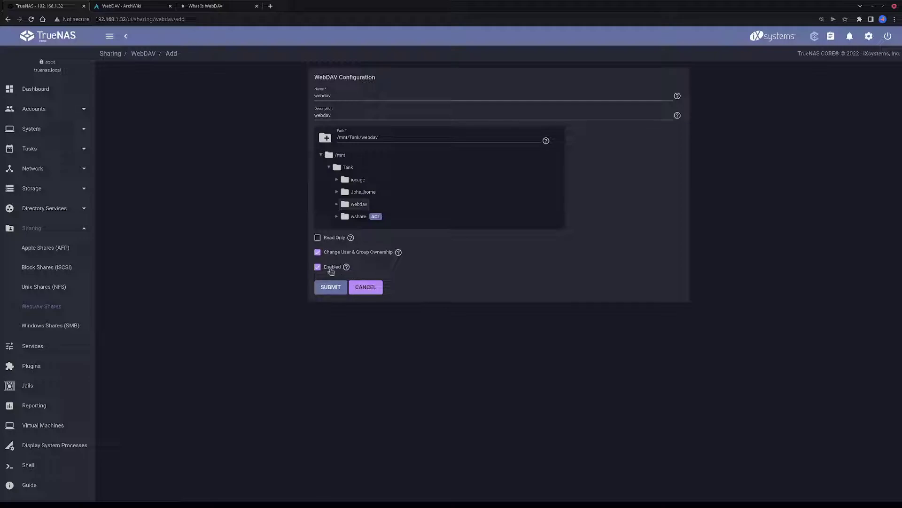
left_click(337, 289)
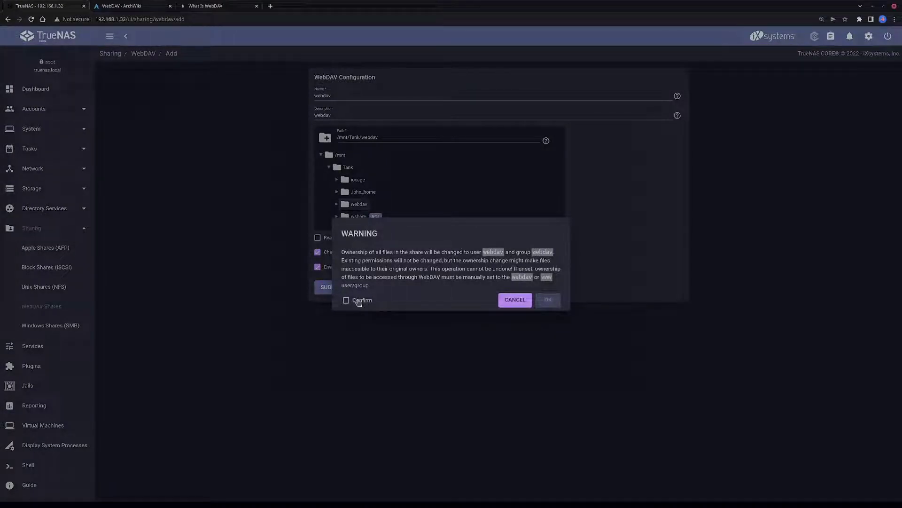
Confirm the ownership change and point out the webdav user and group in the warning
left_click(358, 302)
left_click_drag(356, 252, 442, 253)
left_click(444, 252)
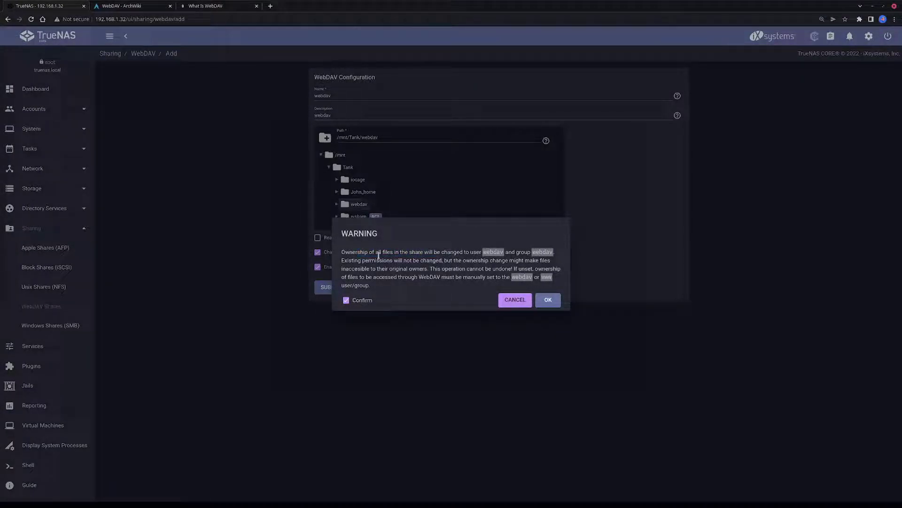
double_click(347, 253)
double_click(491, 251)
double_click(541, 252)
double_click(452, 269)
left_click_drag(512, 277, 548, 277)
Save the share, enable the WebDAV service, and dismiss the notice
left_click(546, 300)
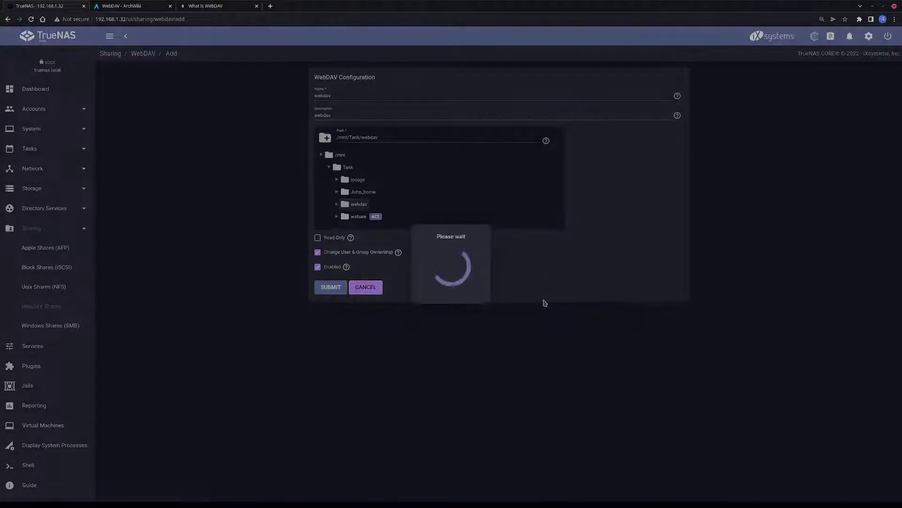
left_click(489, 285)
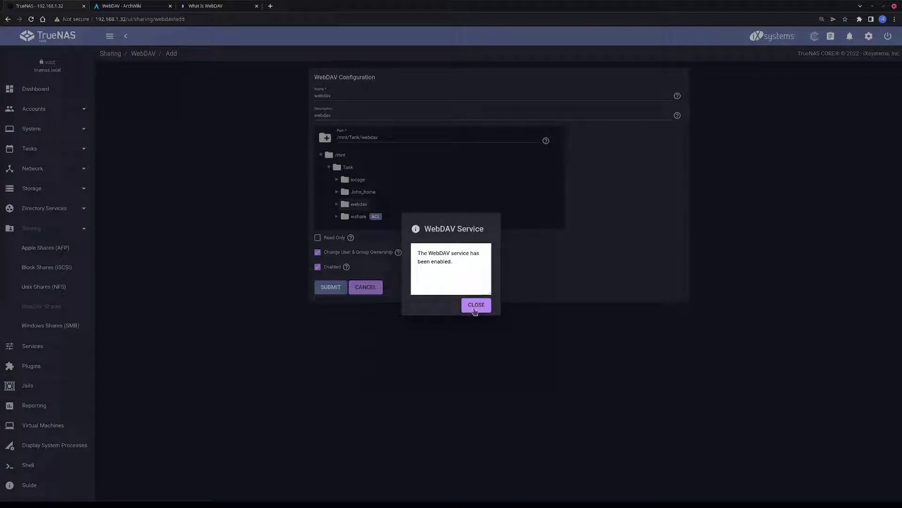
left_click(474, 306)
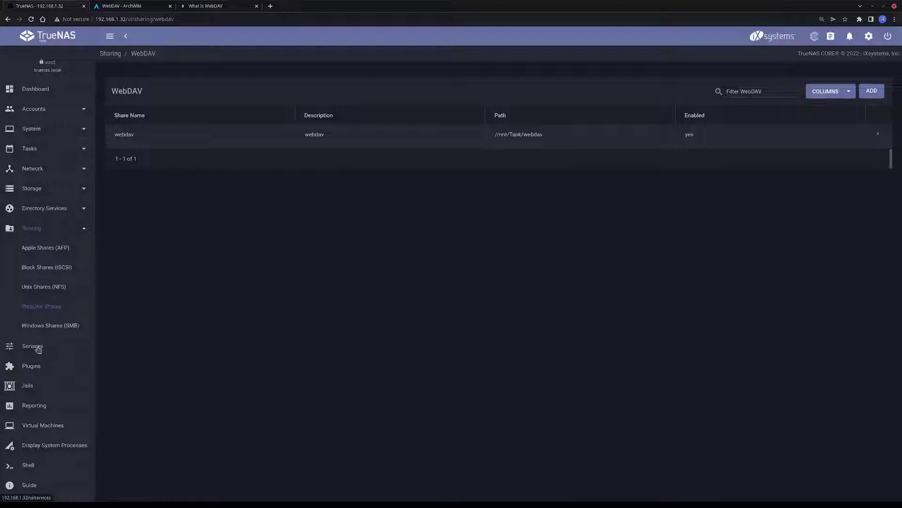
Open the WebDAV service settings and keep the protocol as HTTP+HTTPS
left_click(38, 348)
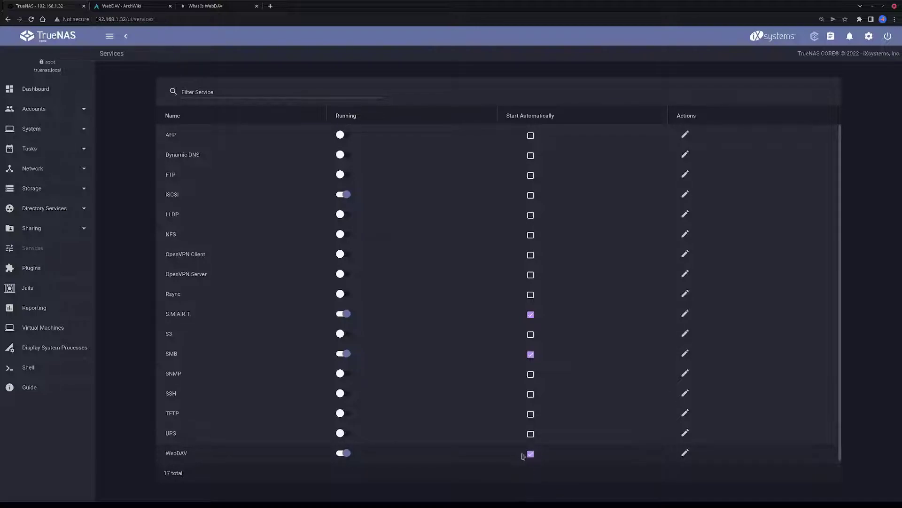
left_click(686, 452)
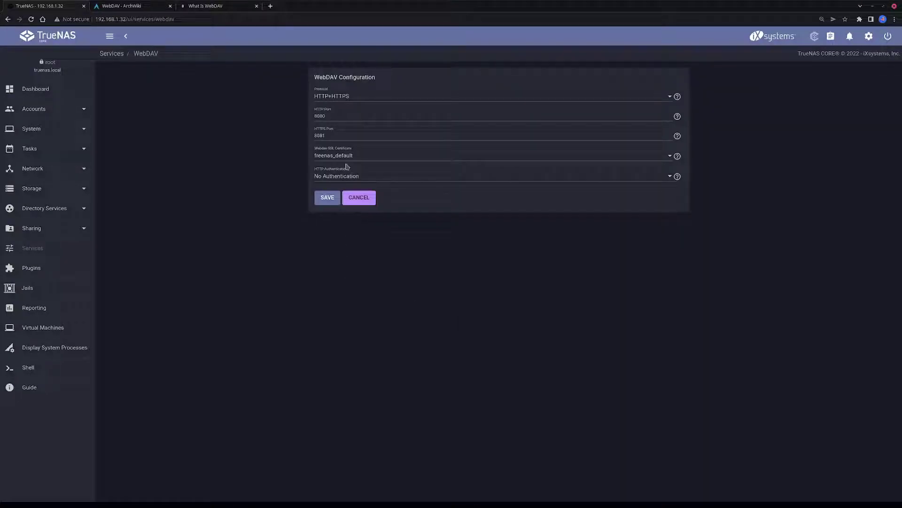
left_click(337, 99)
left_click(335, 100)
left_click(334, 100)
left_click(335, 101)
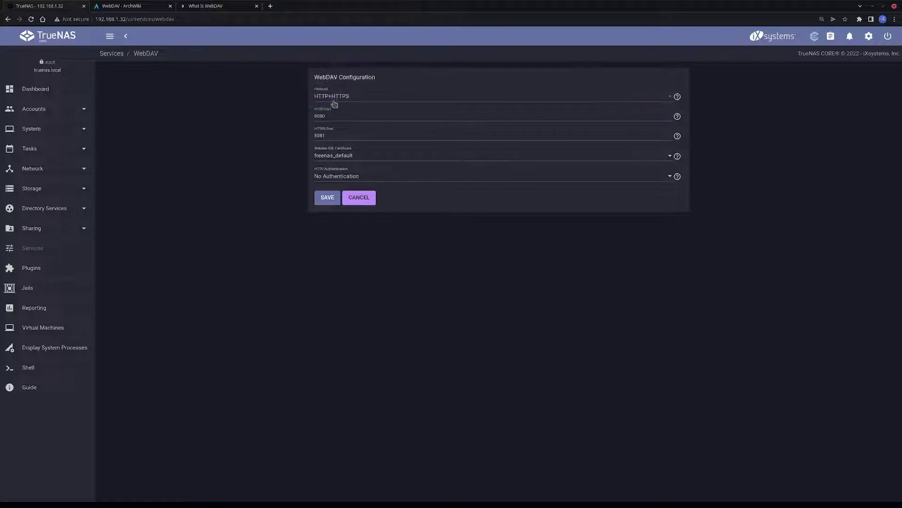
Keep ports 8080/8081, freenas_default certificate and No Authentication, then save
left_click_drag(333, 115, 288, 119)
left_click(333, 135)
double_click(331, 117)
double_click(342, 137)
left_click(331, 156)
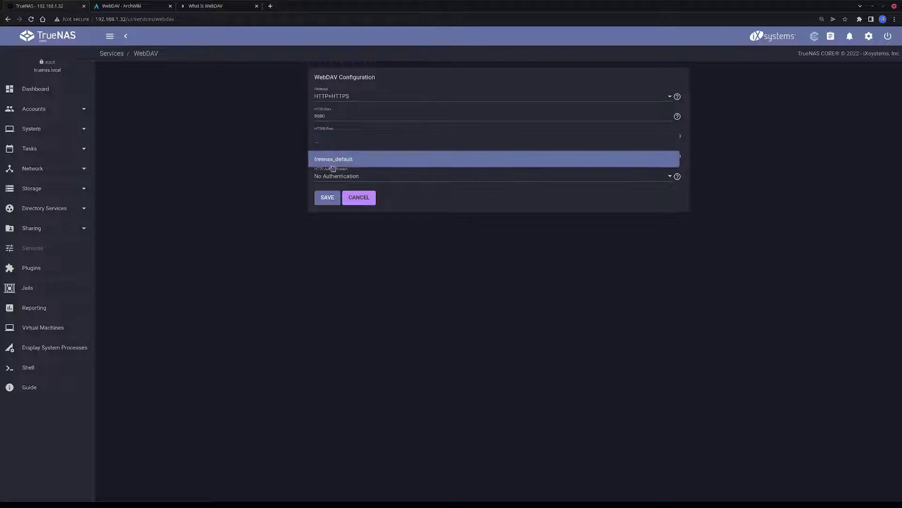
left_click(342, 163)
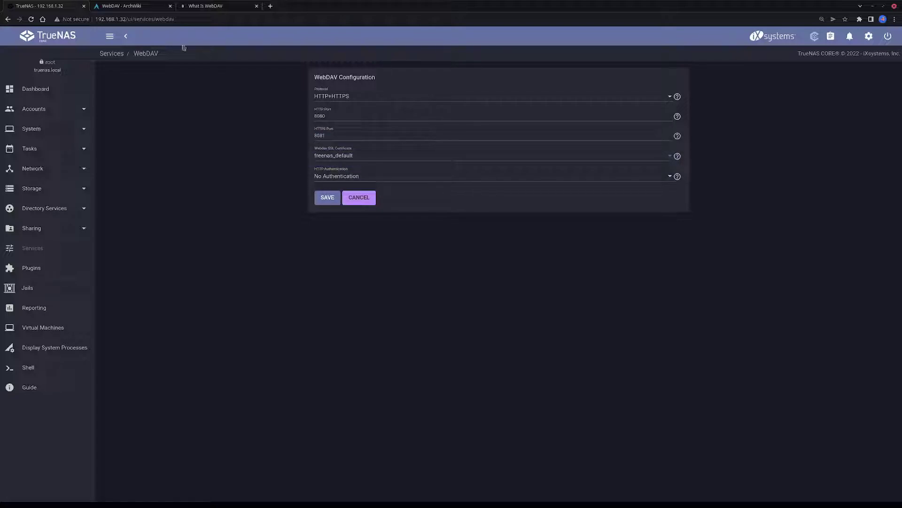
left_click(334, 177)
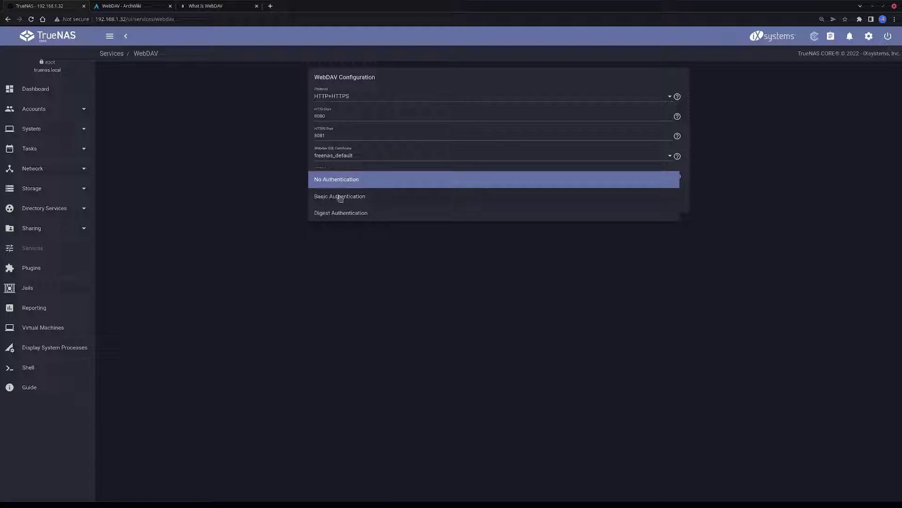
left_click(291, 179)
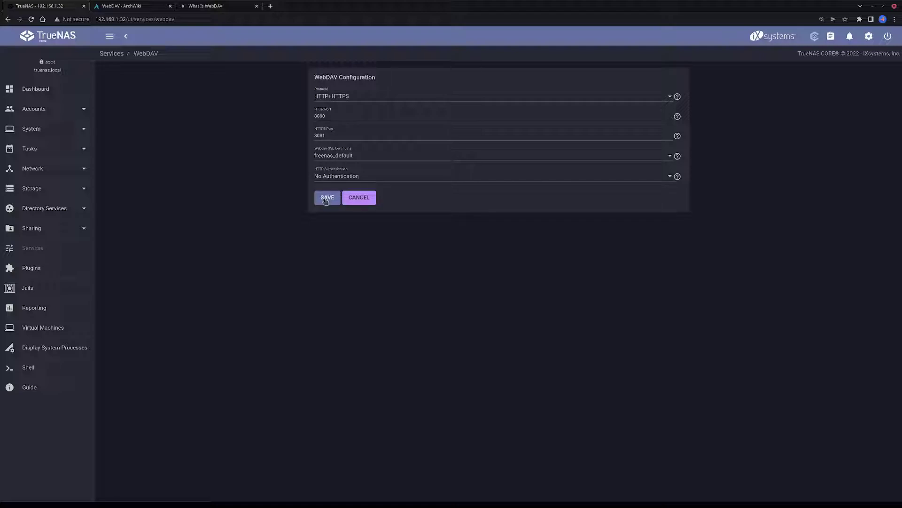
left_click(327, 199)
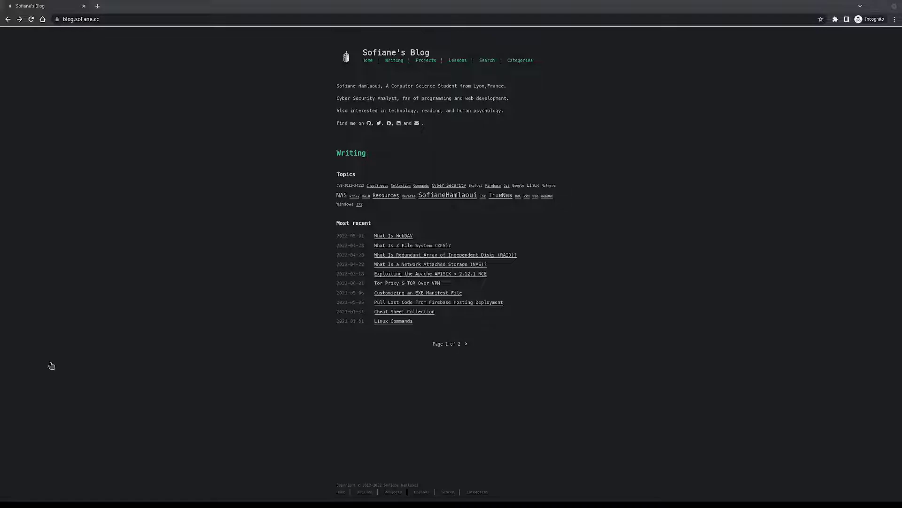
Browse to 192.168.1.32:8080/webdav and view the empty Index of /webdav listing
left_click(119, 20)
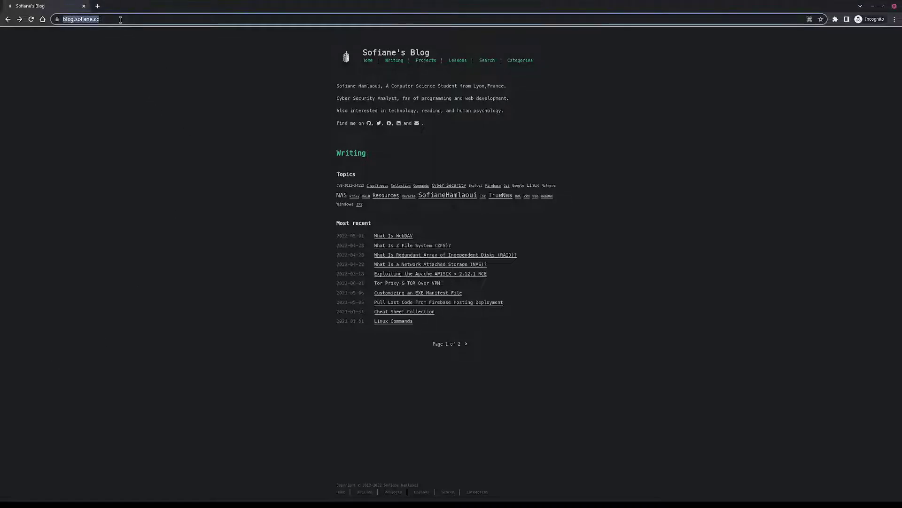
type("192.168.1.32")
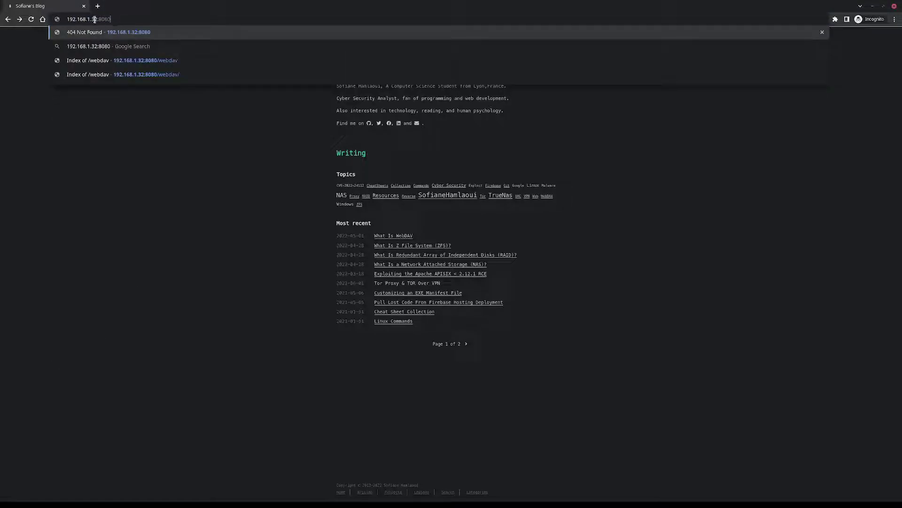
left_click_drag(94, 20, 66, 20)
double_click(91, 19)
left_click(100, 19)
left_click(123, 19)
type("/webdav")
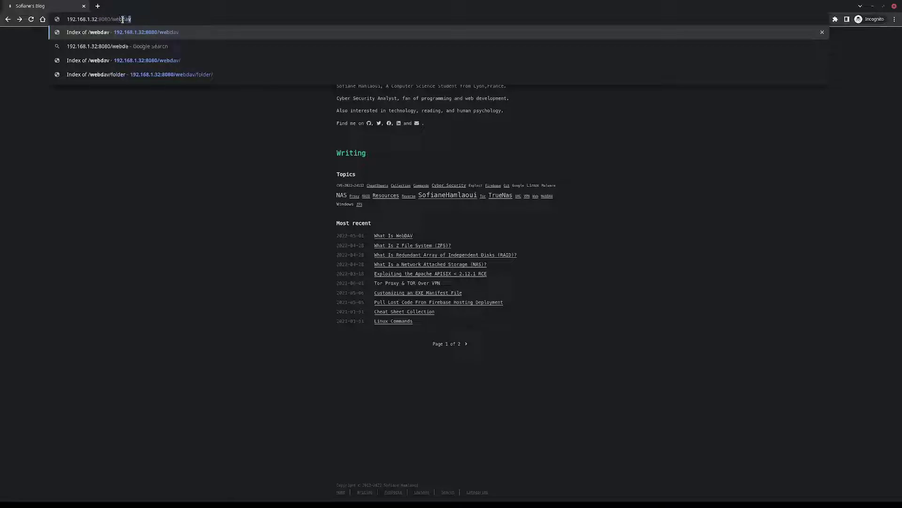
key("Return")
mouse_move(6, 36)
left_mouse_down()
mouse_move(136, 58)
mouse_move(123, 38)
mouse_move(1, 36)
left_mouse_up()
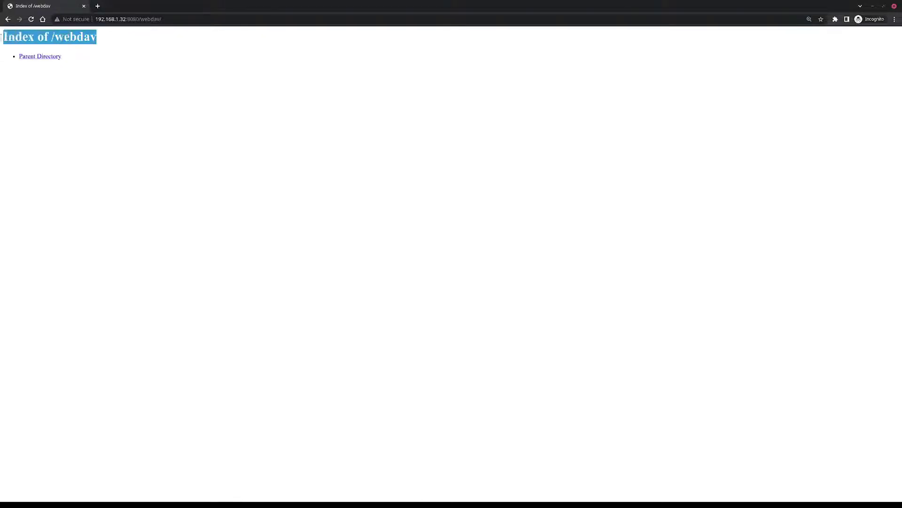
left_click(52, 37)
triple_click(68, 37)
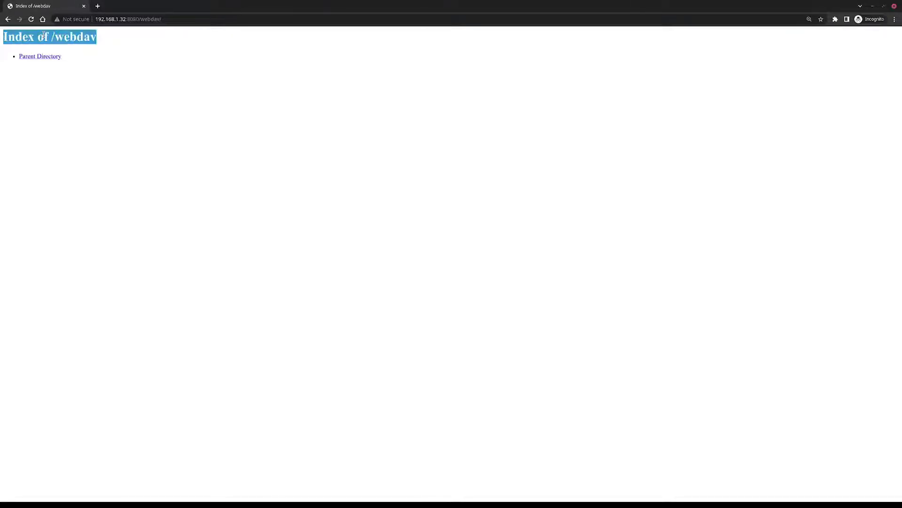
double_click(87, 37)
left_click_drag(5, 36, 121, 66)
left_click(165, 74)
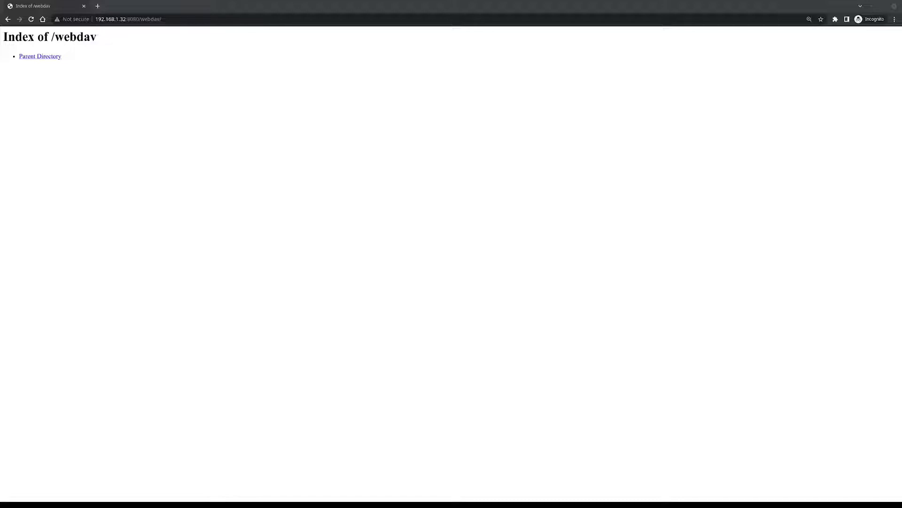
key("ctrl+alt+t")
left_click(408, 240)
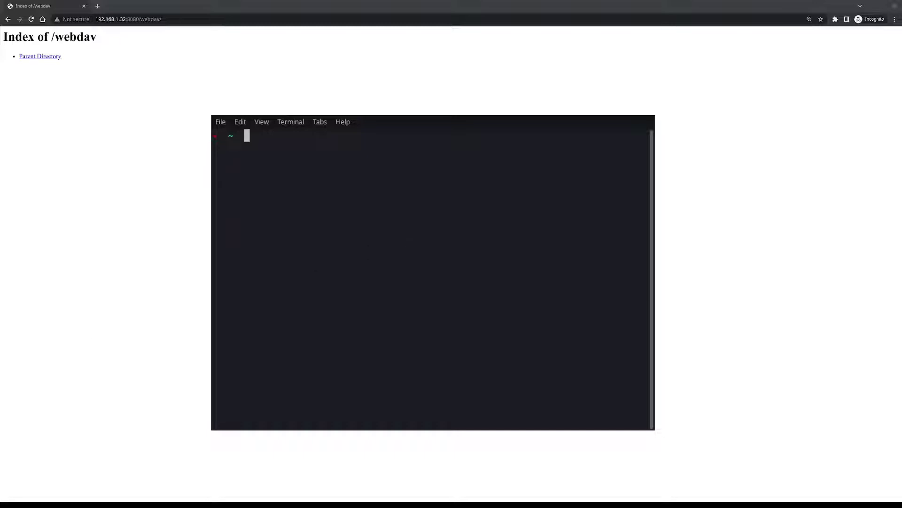
key("F12")
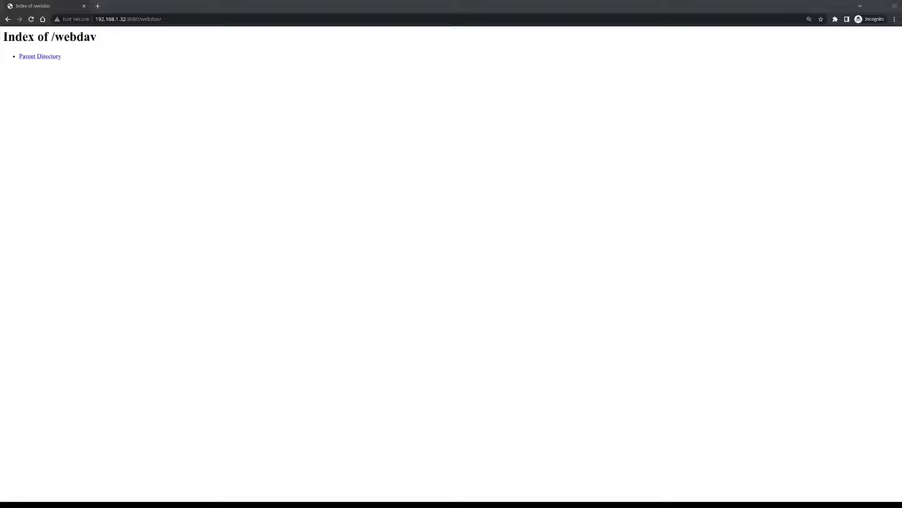
Search 'cadaver kali' in a new tab, open the Kali Tools page, and switch to dark theme
left_click(97, 6)
type("cadaver kalinux")
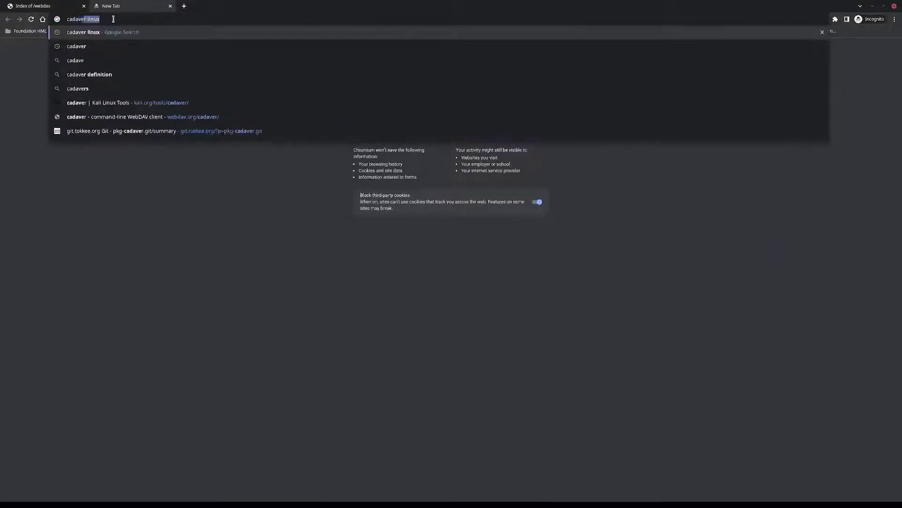
left_click(143, 47)
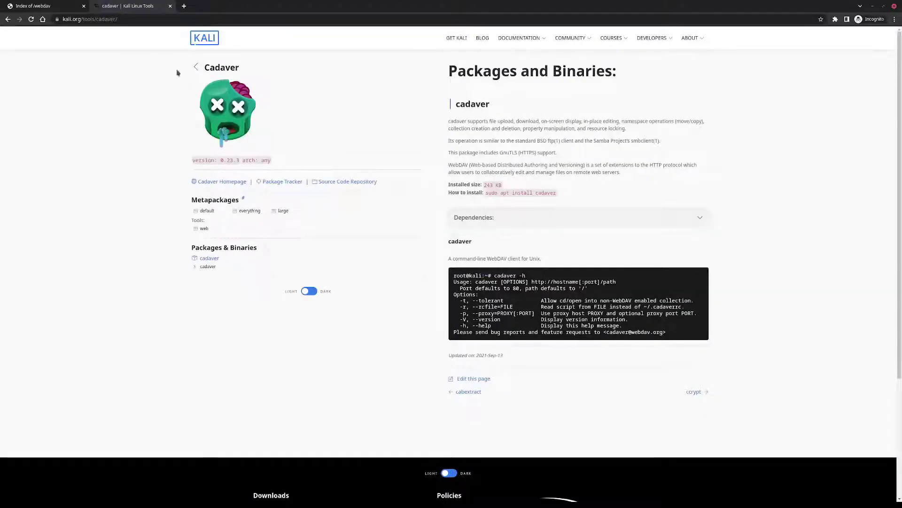
key("ctrl+a")
left_click(537, 109)
left_click(309, 291)
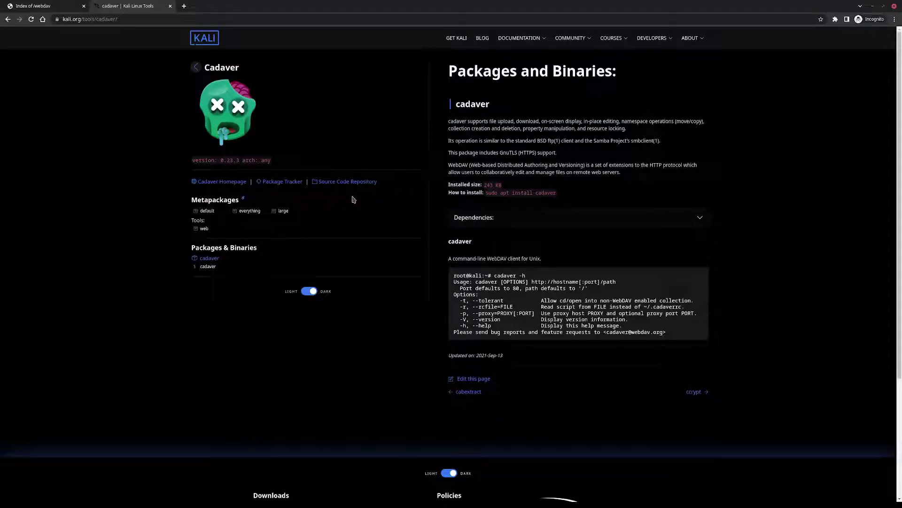
Glance at the cadaver homepage in a new tab, close it, and highlight cadaver's help text
left_click(219, 181)
scroll(190, 141, "down", 2)
scroll(184, 135, "up", 2)
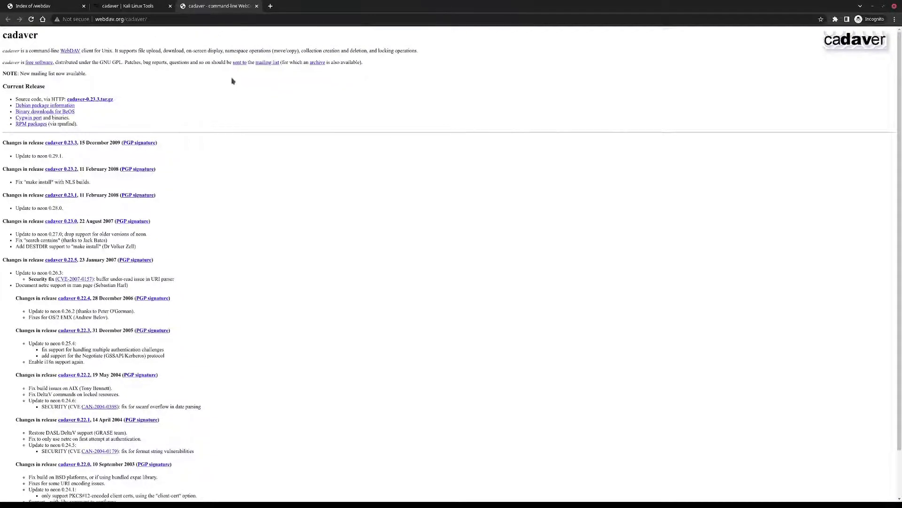
middle_click(223, 11)
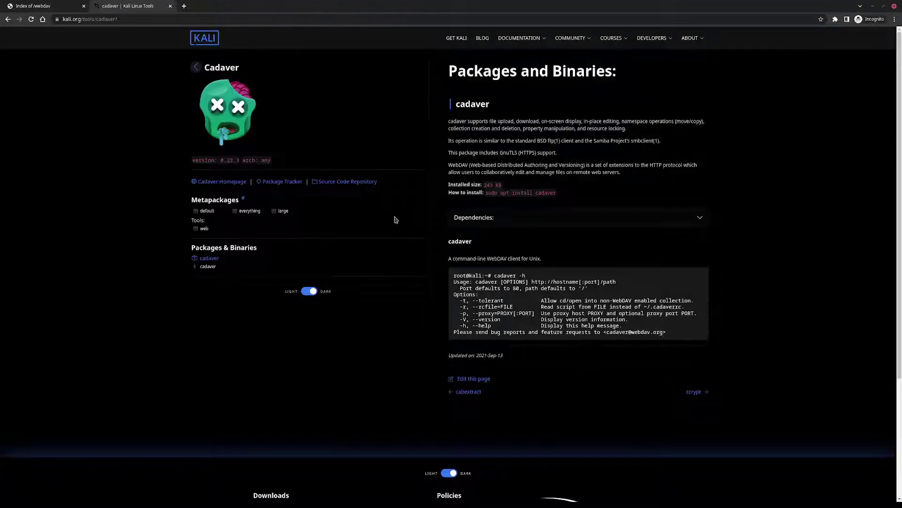
left_click_drag(455, 275, 676, 322)
left_click(676, 322)
Expand cadaver's dependencies, highlight its description, and return to the Index of /webdav tab
left_click(516, 220)
left_click_drag(450, 121, 645, 143)
mouse_move(621, 172)
left_mouse_down()
mouse_move(449, 162)
mouse_move(448, 123)
mouse_move(625, 184)
left_mouse_up()
left_click(643, 178)
left_click_drag(451, 121, 660, 141)
left_click(608, 170)
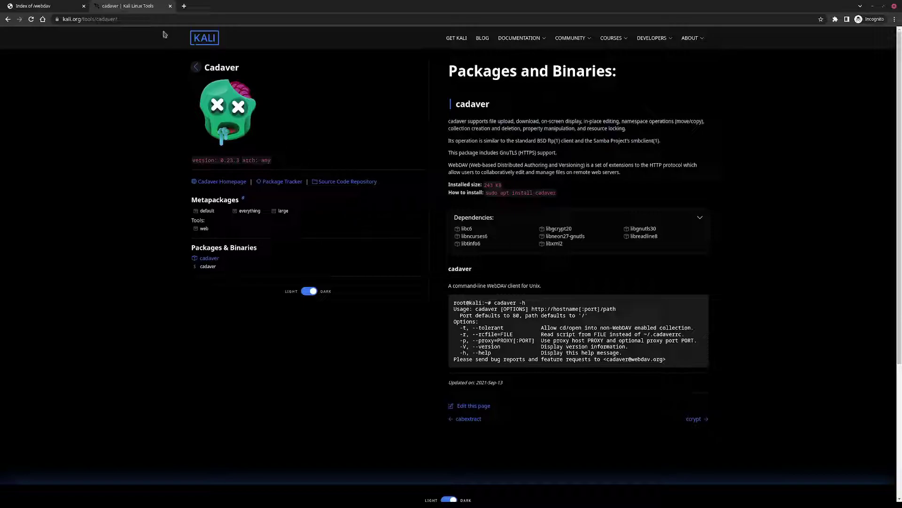
left_click(60, 11)
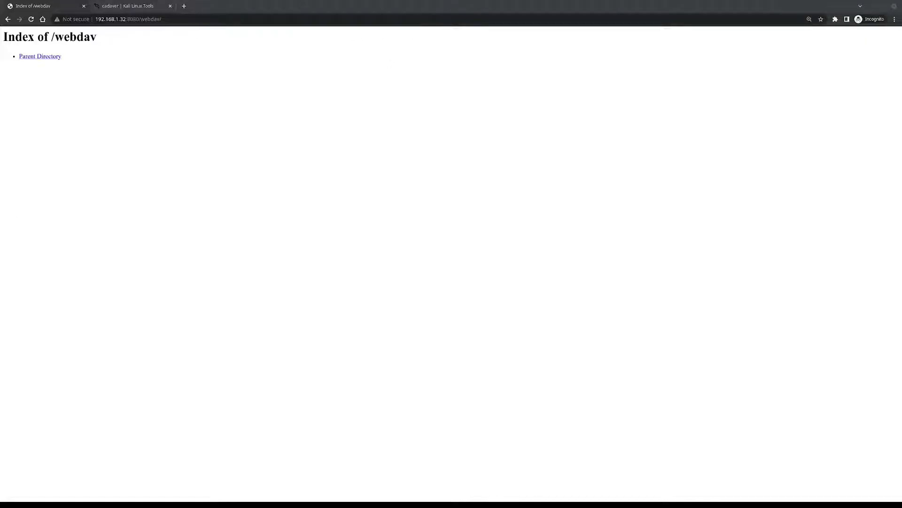
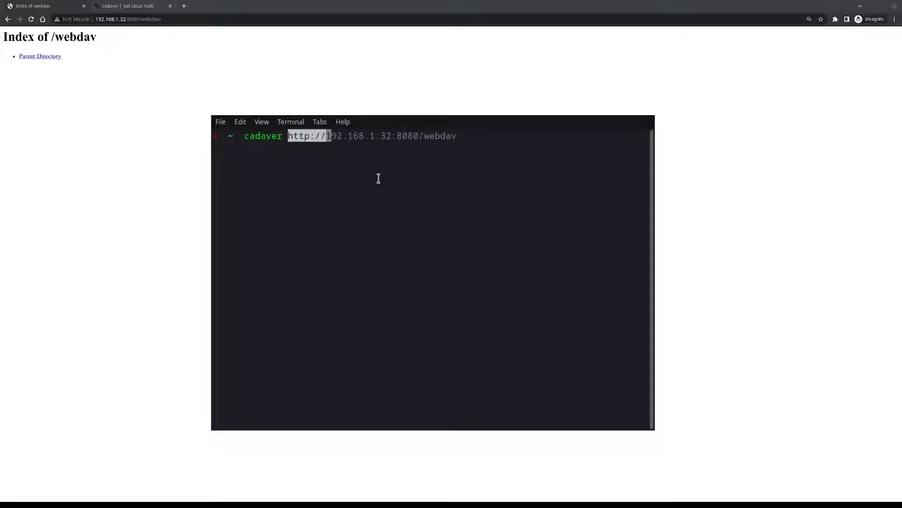
left_click(491, 143)
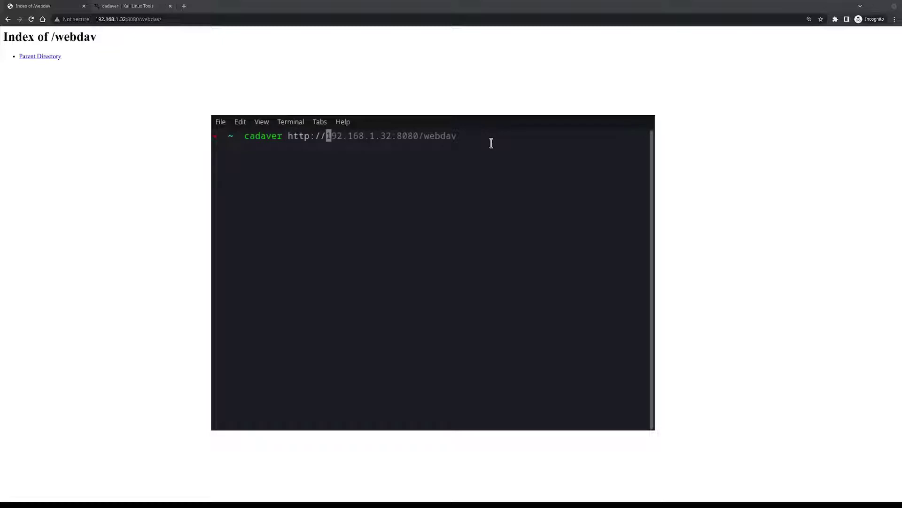
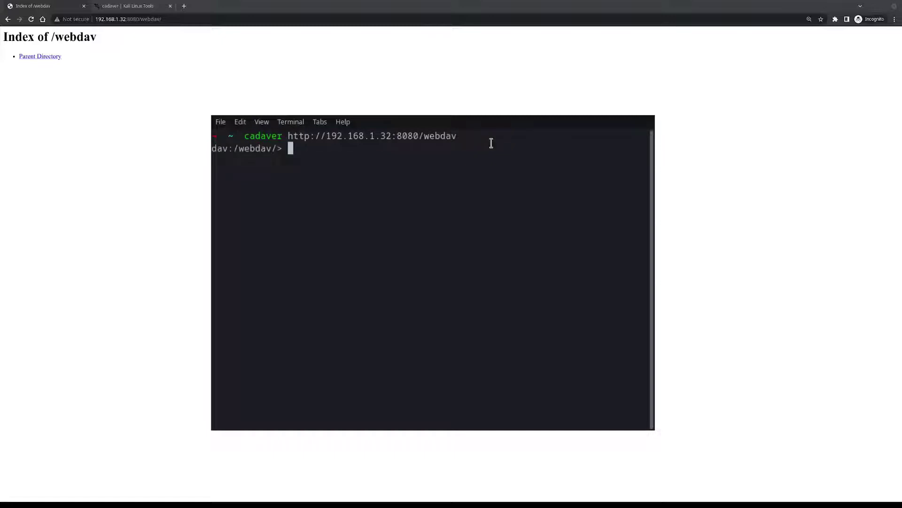
In cadaver, list the empty /webdav share with ls, then create a collection named 'test' with mkcol
type("ls")
key("Return")
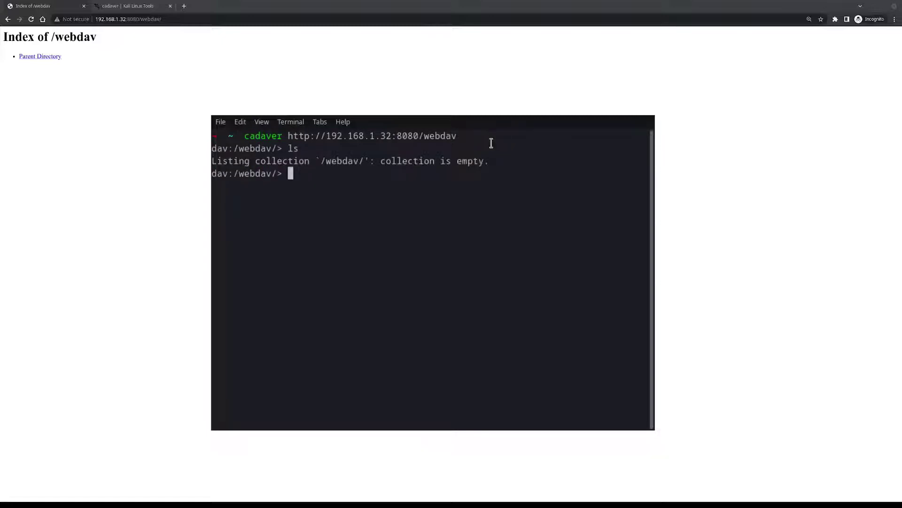
type("mkcol test")
key("BackSpace")
key("BackSpace")
type("st")
key("Return")
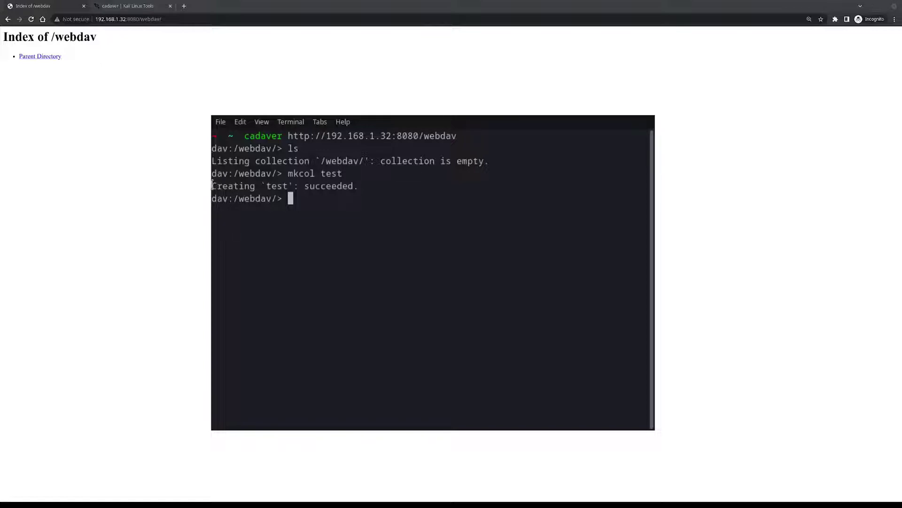
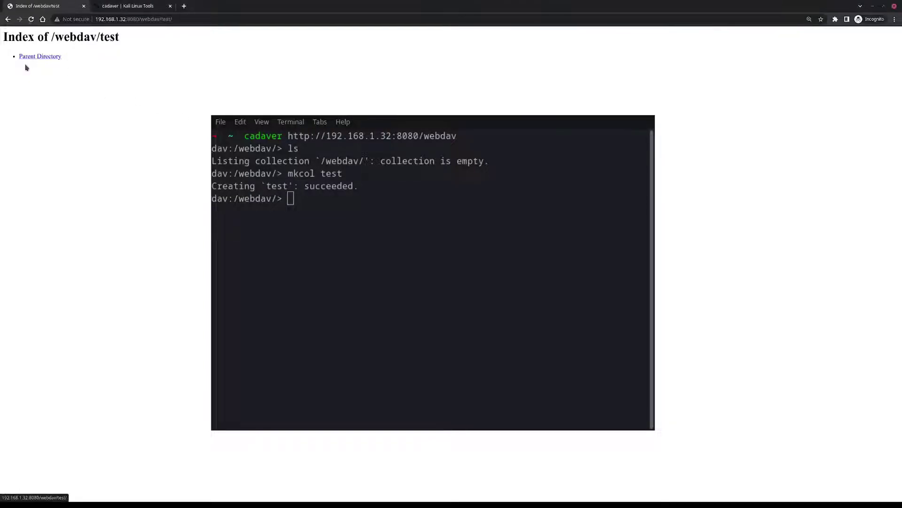
Check the /webdav/test URL in Chrome, then return to the cadaver terminal
left_click(184, 18)
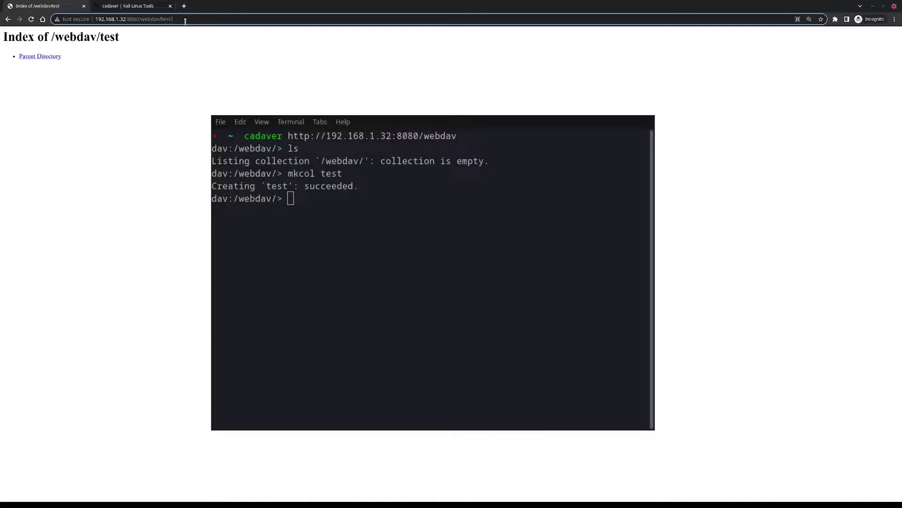
left_click(350, 230)
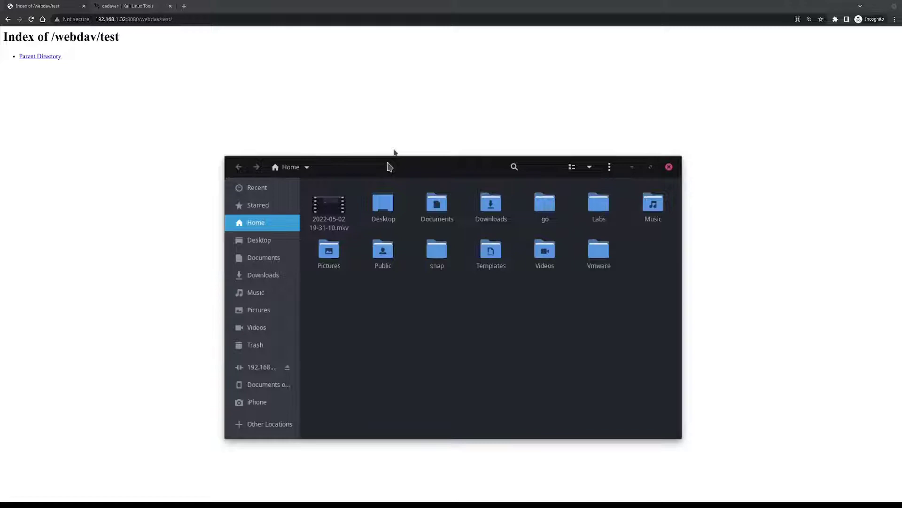
Eject the old share, clear Recent Servers, and connect to dav://192.168.1.32:8080/webdav
left_click(287, 367)
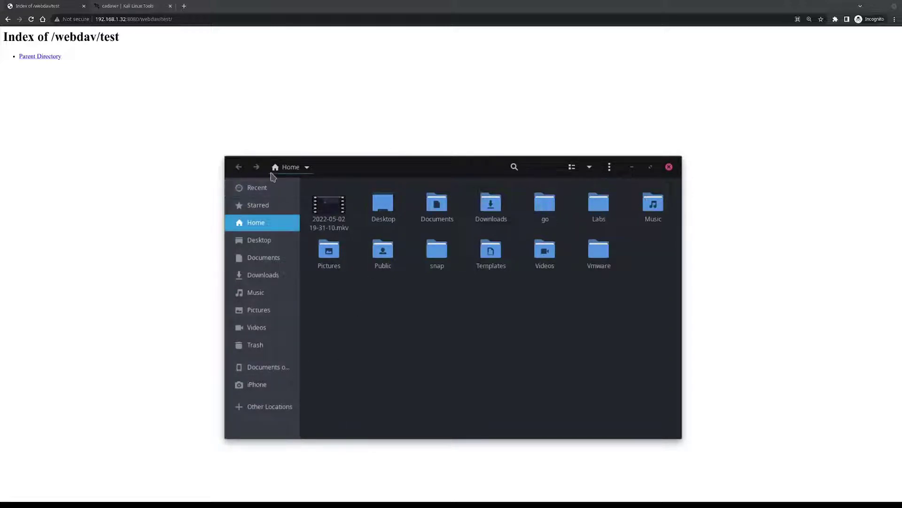
left_click(265, 408)
left_click(504, 430)
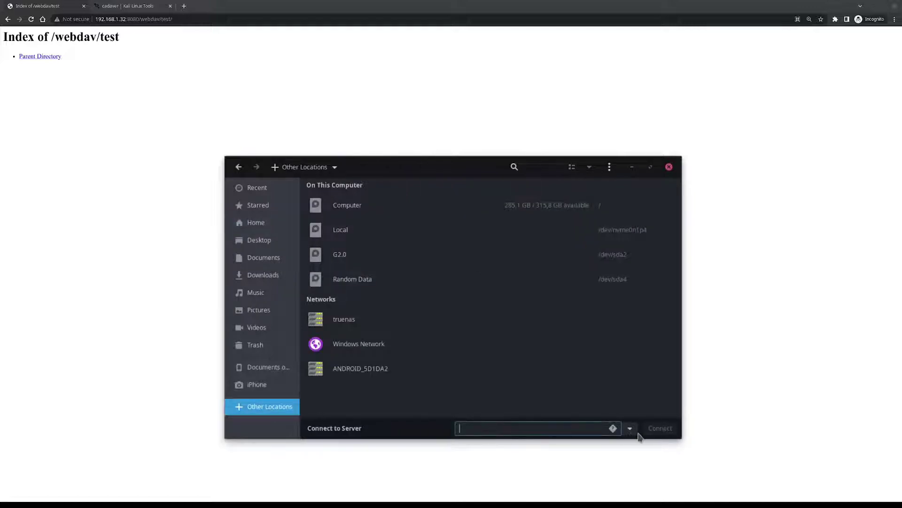
left_click(630, 428)
left_click(655, 314)
left_click(520, 428)
type("dav://")
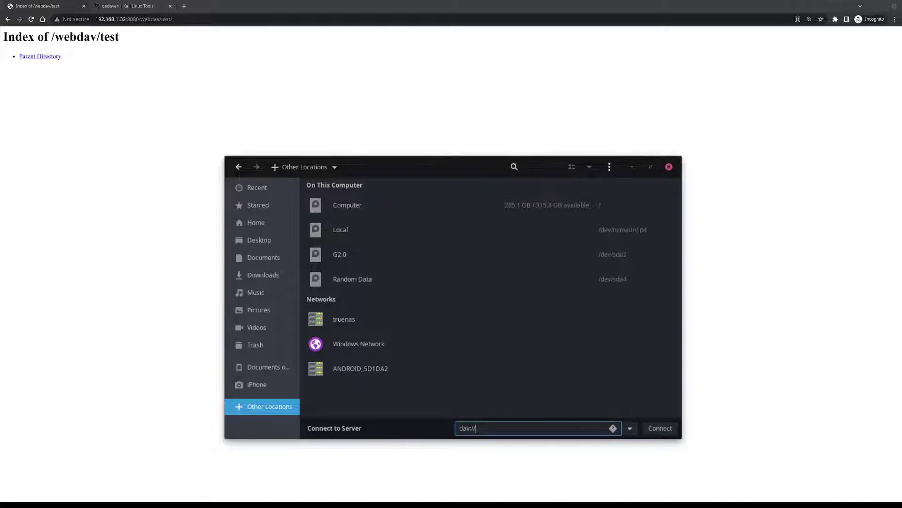
type("192.168.1.32:8080/webdav")
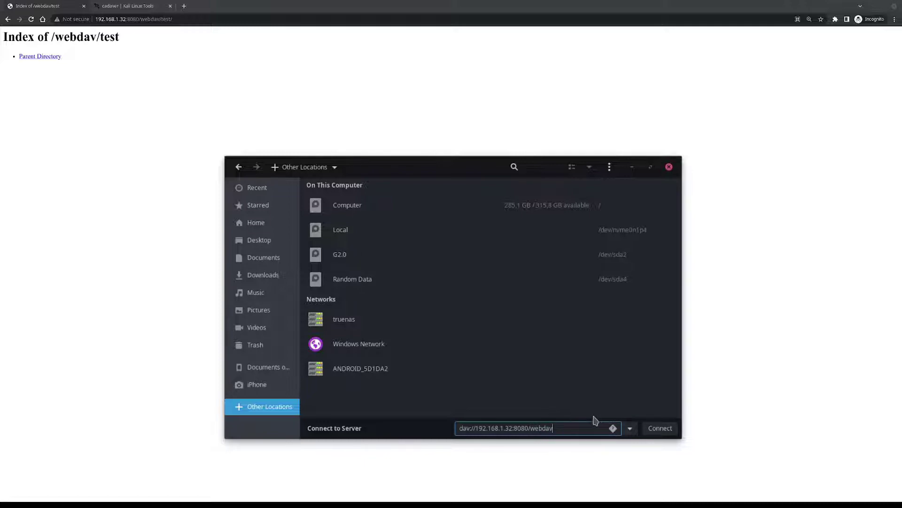
left_click(660, 429)
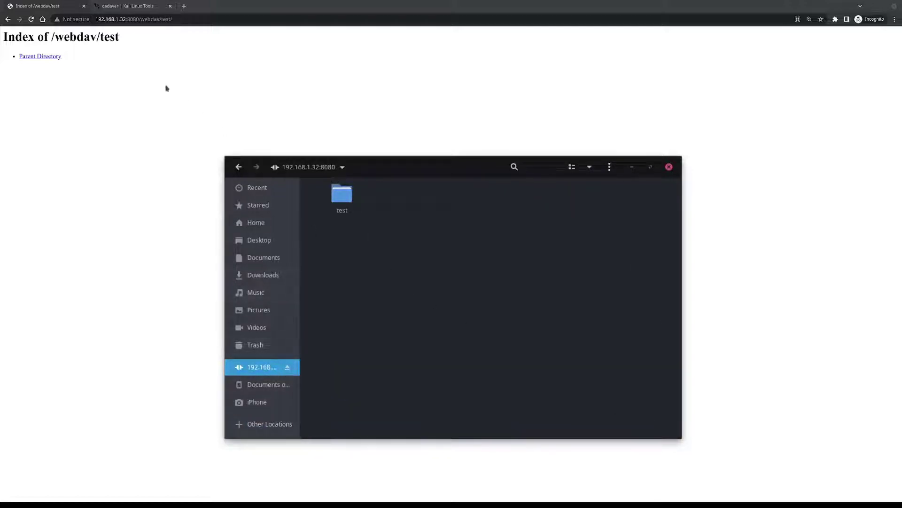
double_click(78, 36)
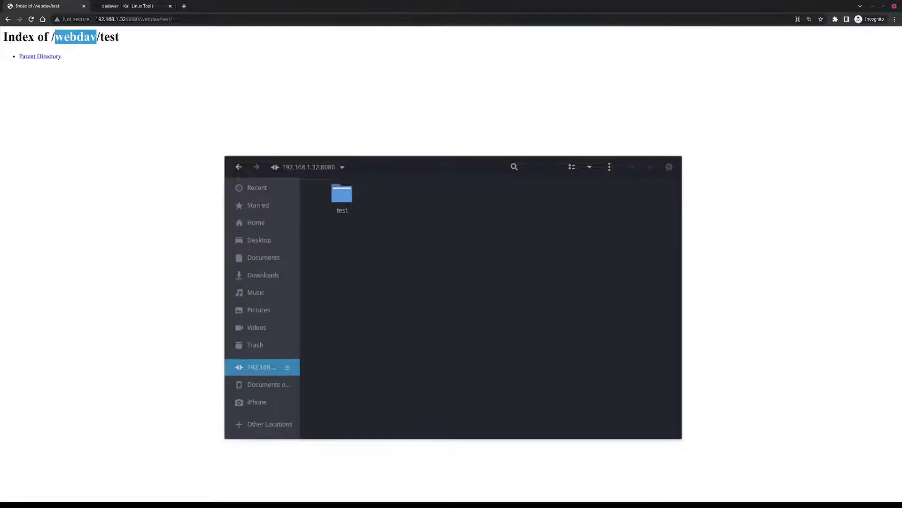
left_click(451, 427)
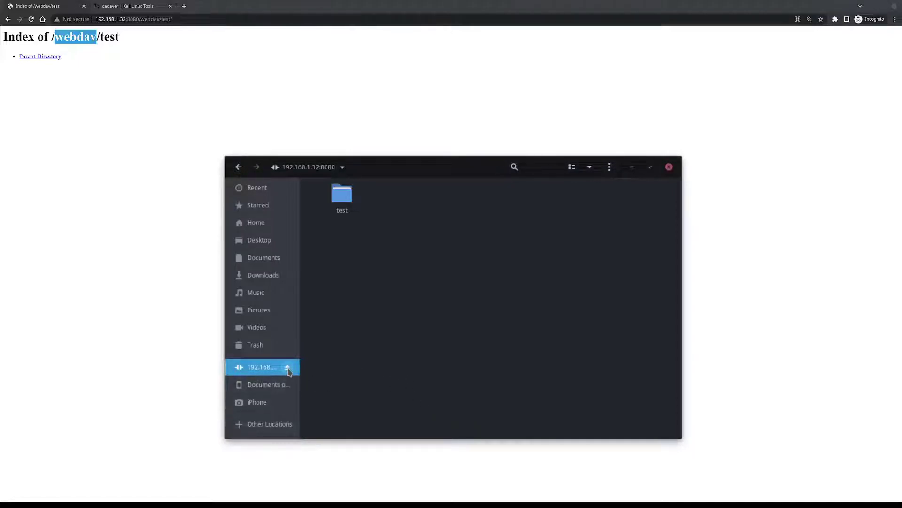
left_click(287, 367)
left_click(272, 407)
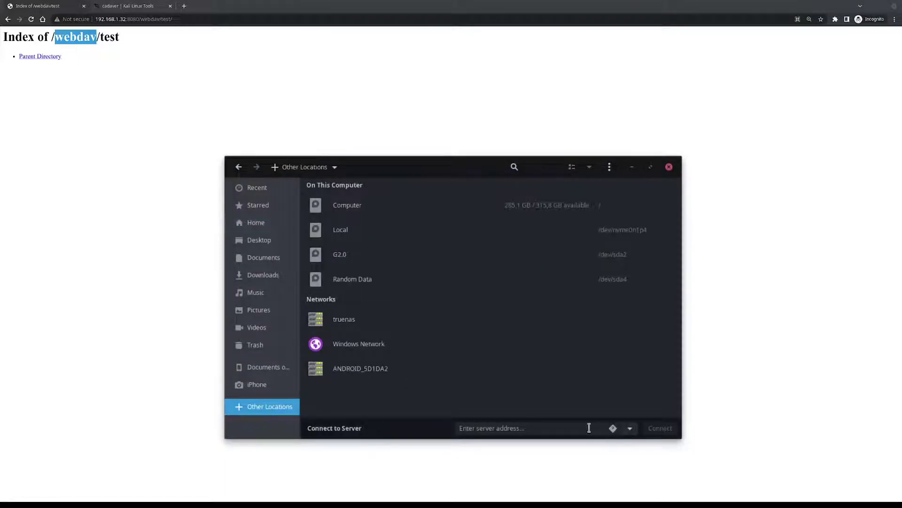
left_click(630, 427)
left_click(583, 318)
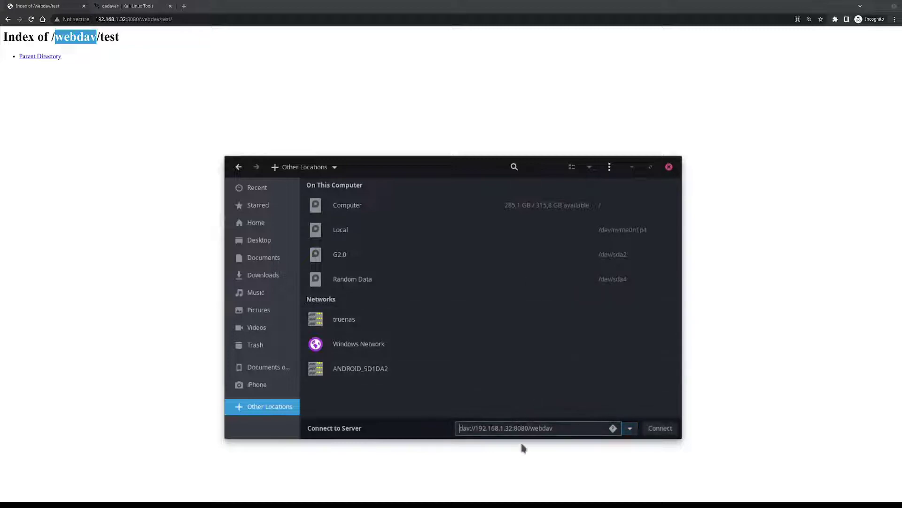
double_click(538, 428)
left_click(661, 429)
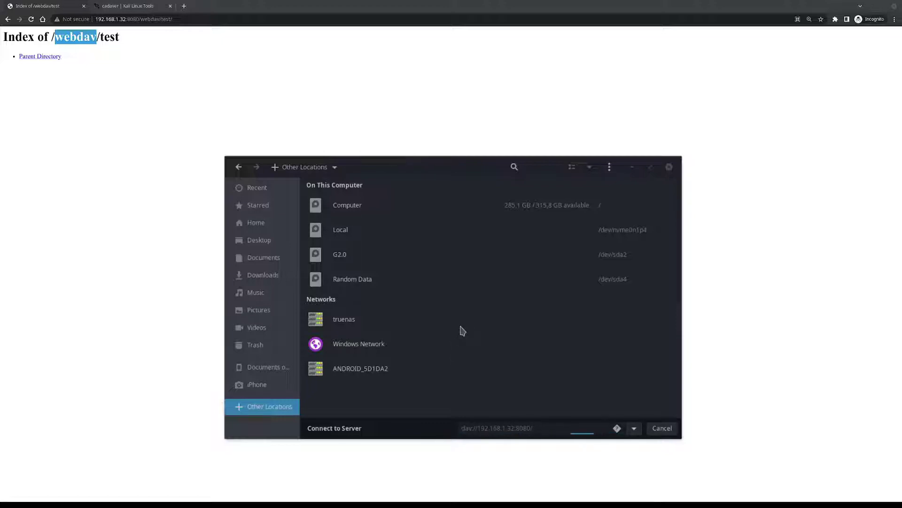
type("webdav")
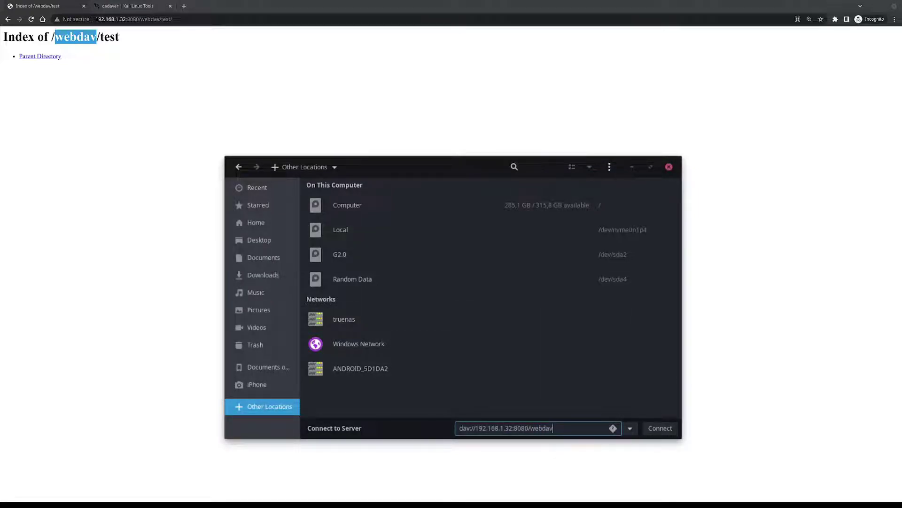
left_click(659, 428)
Open the share's test folder and paste in a new 123 folder
double_click(343, 202)
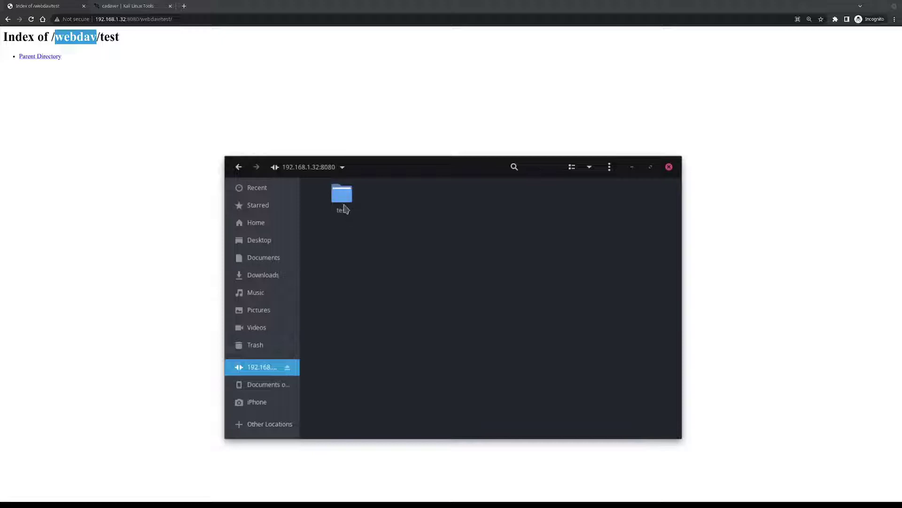
left_click(238, 167)
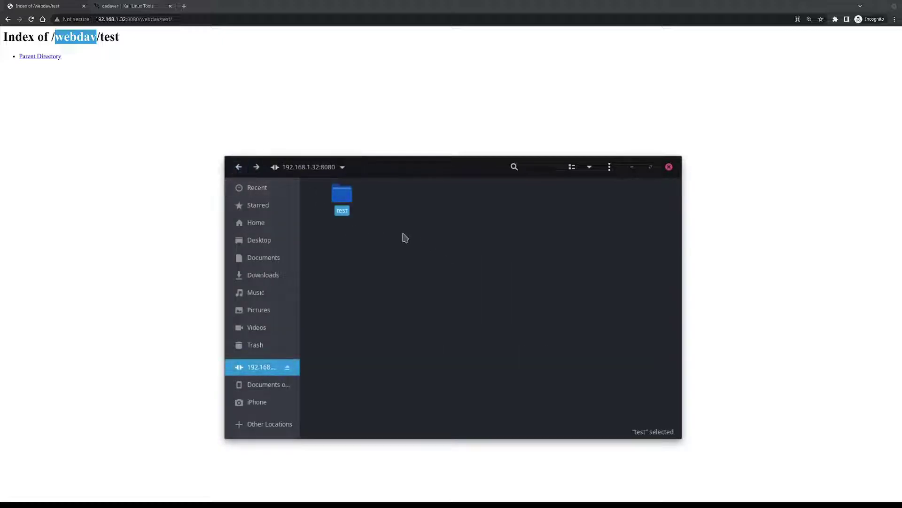
double_click(340, 196)
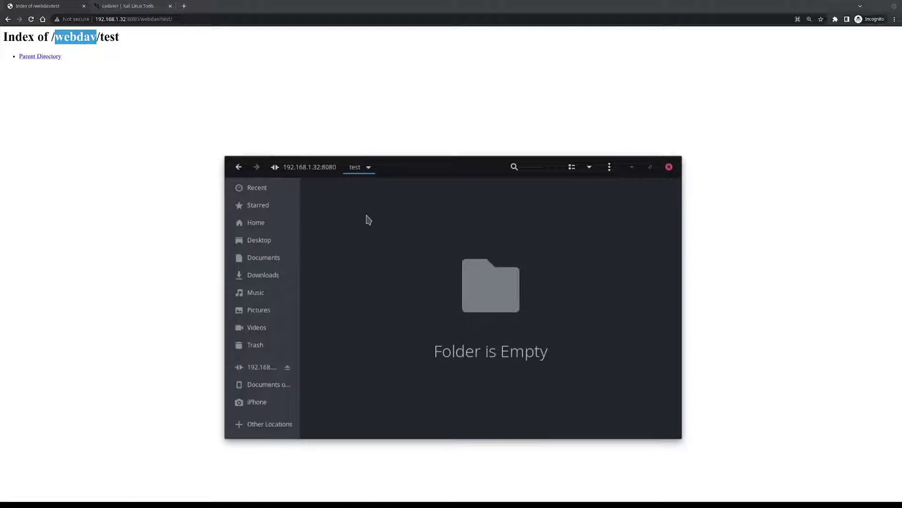
left_click(485, 286)
key("ctrl+v")
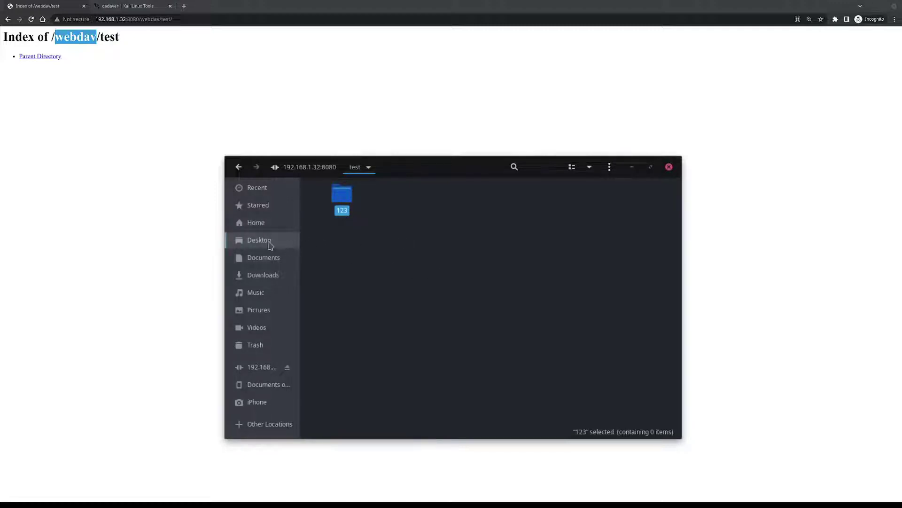
Copy zeus.jpg from Pictures into test/123, then reload Chrome and open the 123 listing
left_click(258, 310)
left_click(398, 201)
left_click(239, 167)
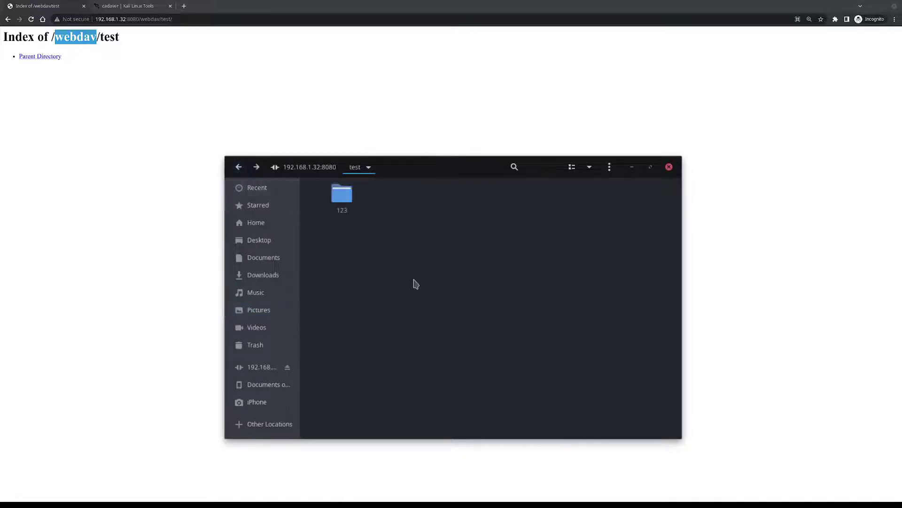
double_click(341, 195)
key("ctrl+v")
left_click_drag(402, 231, 320, 185)
left_click_drag(399, 246, 317, 196)
left_click(355, 166)
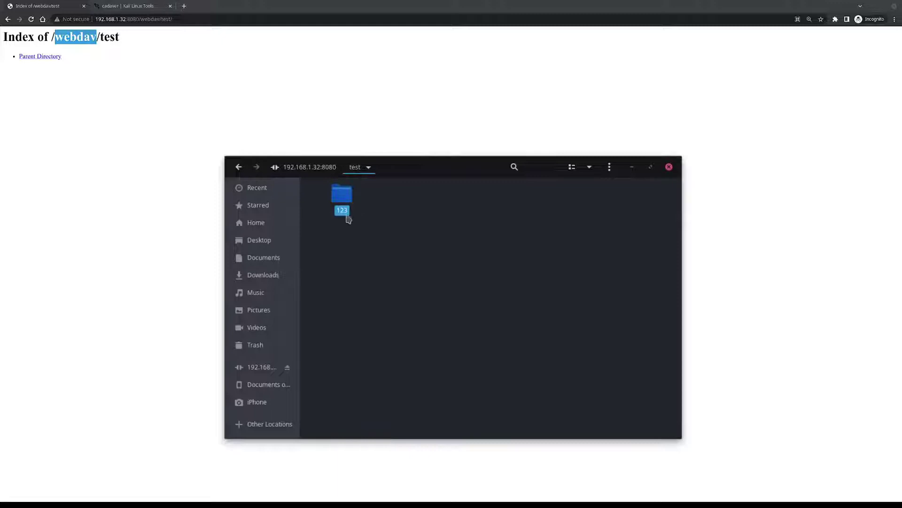
double_click(343, 207)
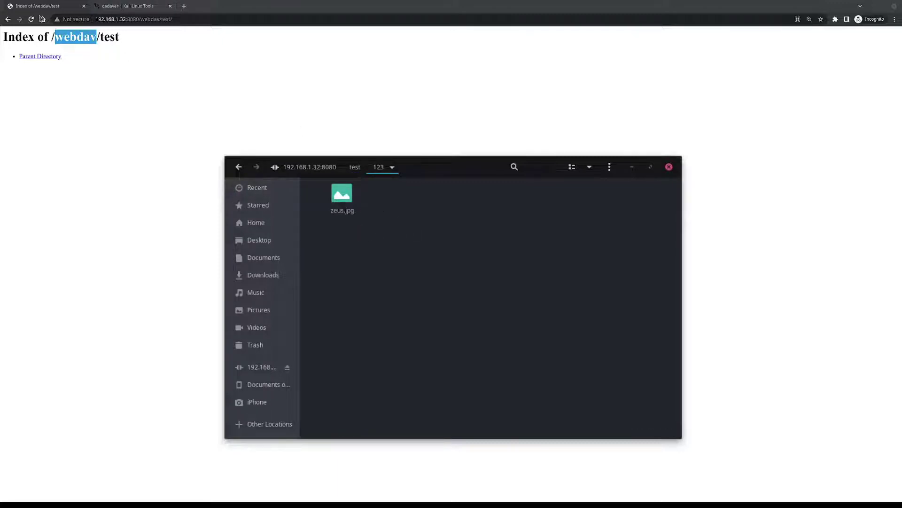
left_click(31, 19)
left_click(23, 64)
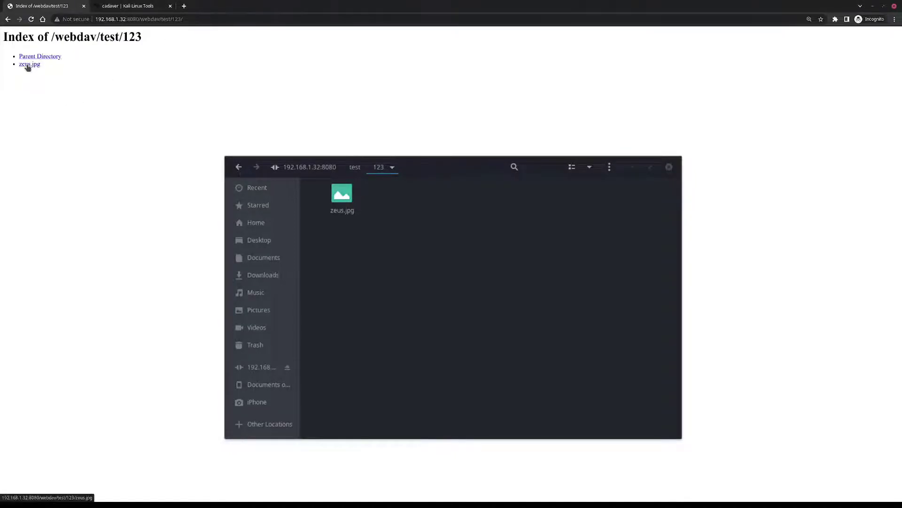
View zeus.jpg from the /webdav/test/123 index in Chrome, returning to the listing afterwards
left_click(27, 65)
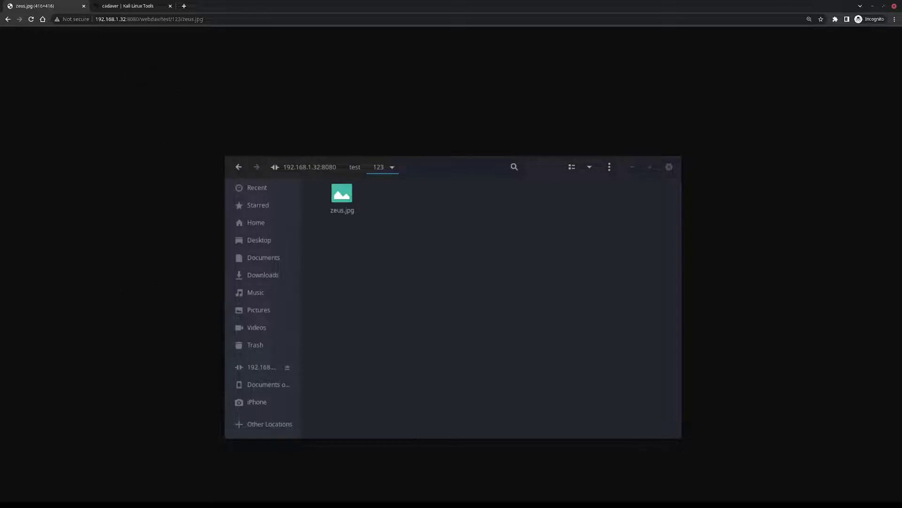
key("Escape")
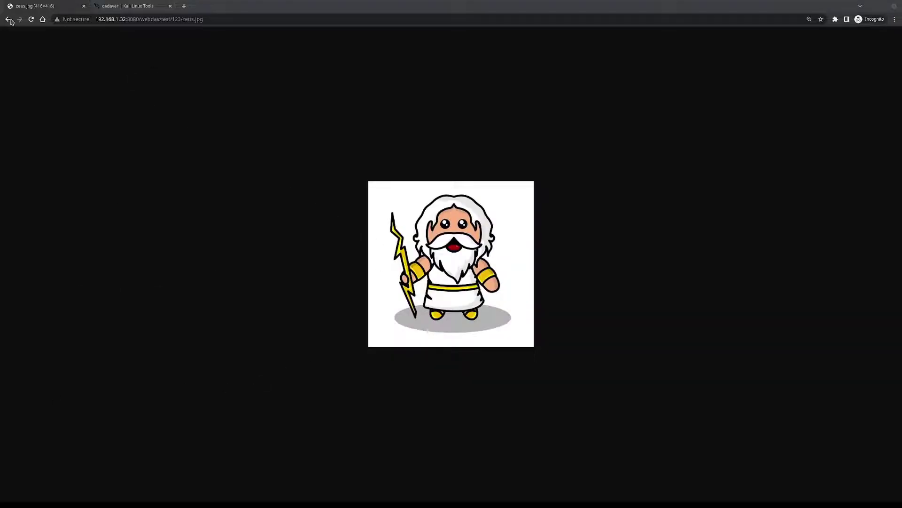
left_click(9, 19)
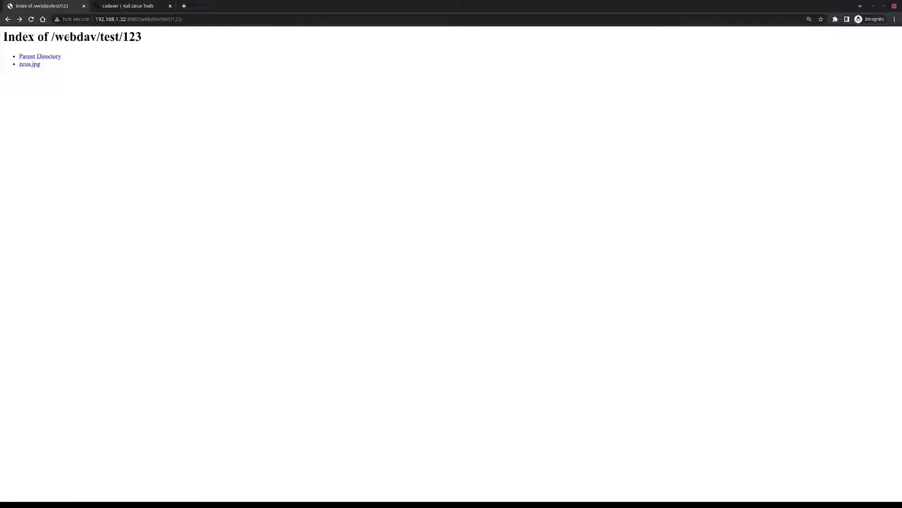
double_click(93, 38)
double_click(76, 37)
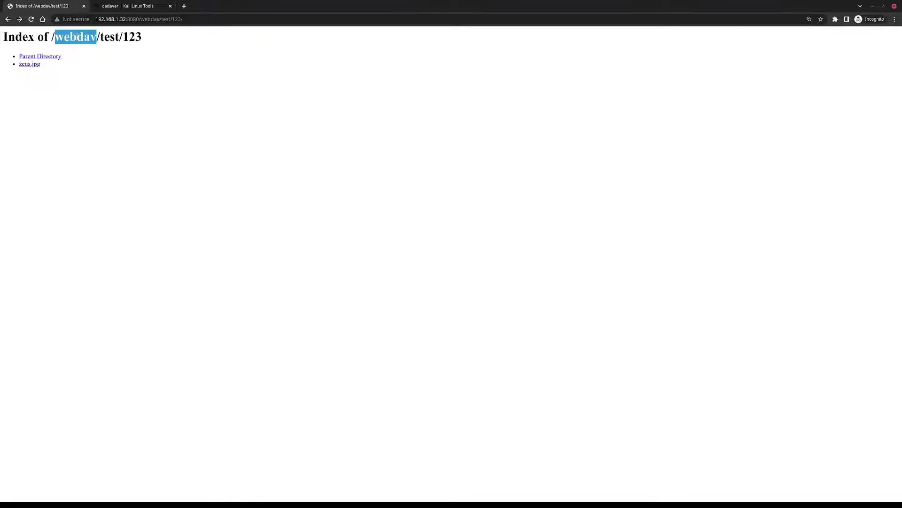
mouse_move(100, 37)
left_mouse_down()
mouse_move(149, 36)
mouse_move(115, 37)
left_mouse_up()
left_click(96, 36)
left_click(115, 38)
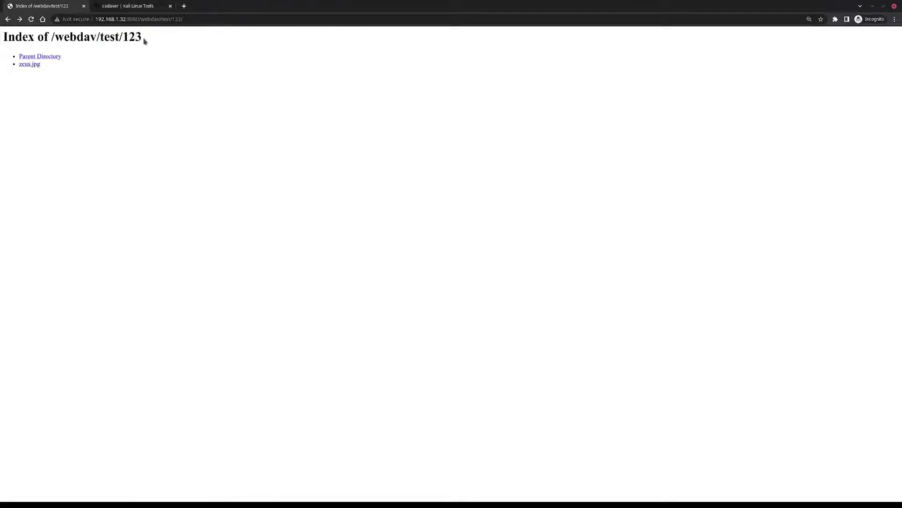
left_click(30, 65)
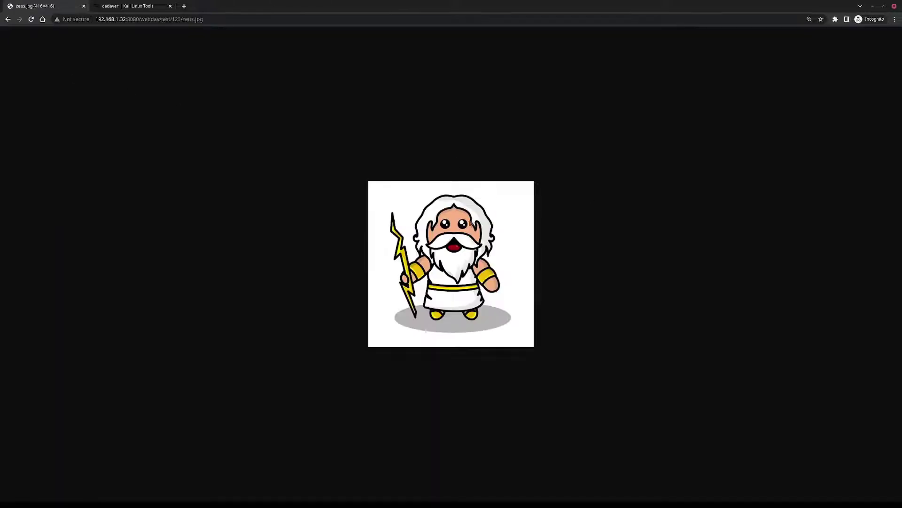
left_click(7, 19)
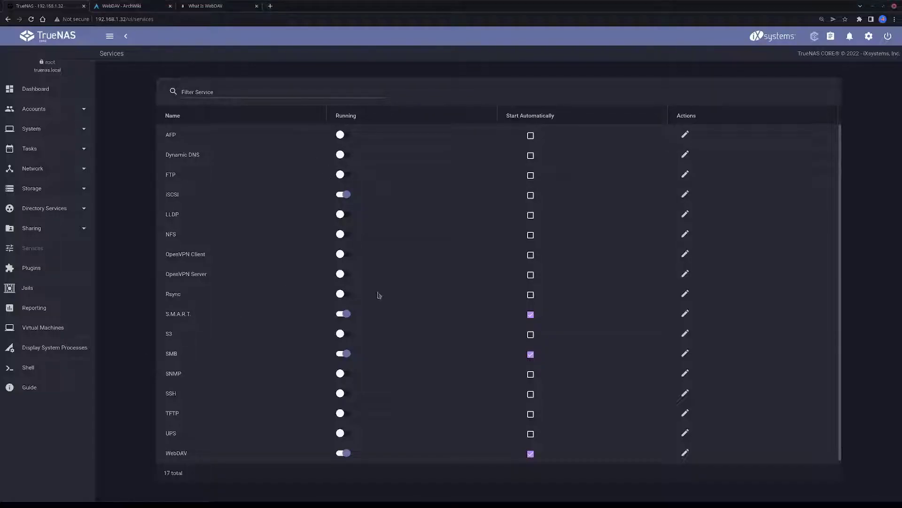
Set WebDAV HTTP Authentication to Basic Authentication, enter and confirm a WebDAV password, and save
left_click(686, 454)
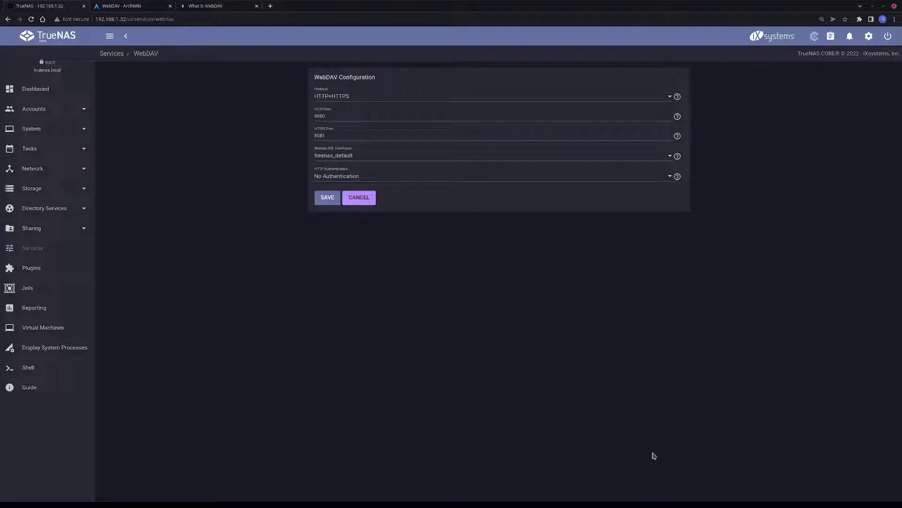
left_click(329, 177)
left_click(340, 195)
left_click(337, 195)
left_click(500, 196)
left_click(459, 196)
type("123")
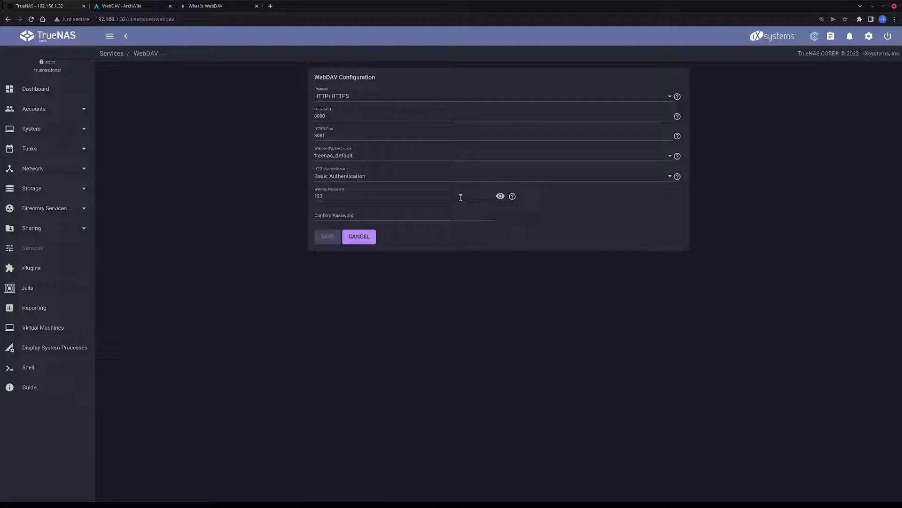
key("Tab")
type("123")
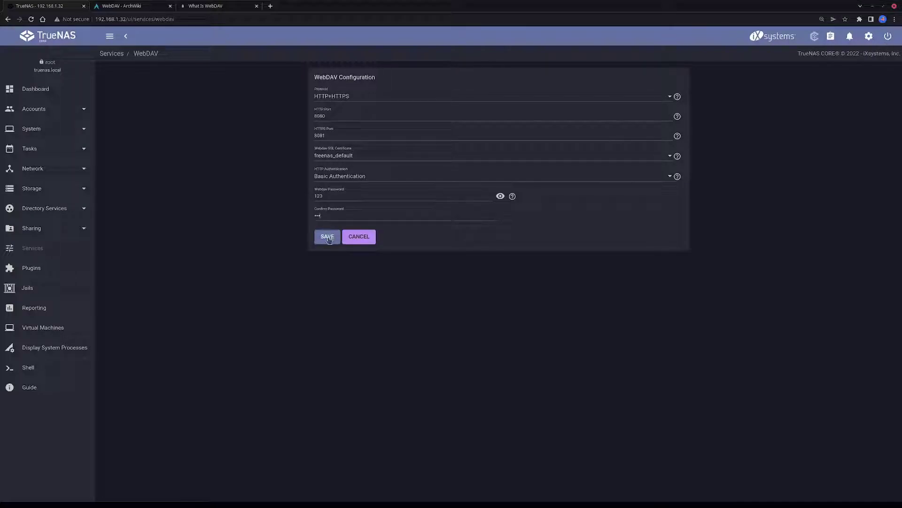
left_click(327, 238)
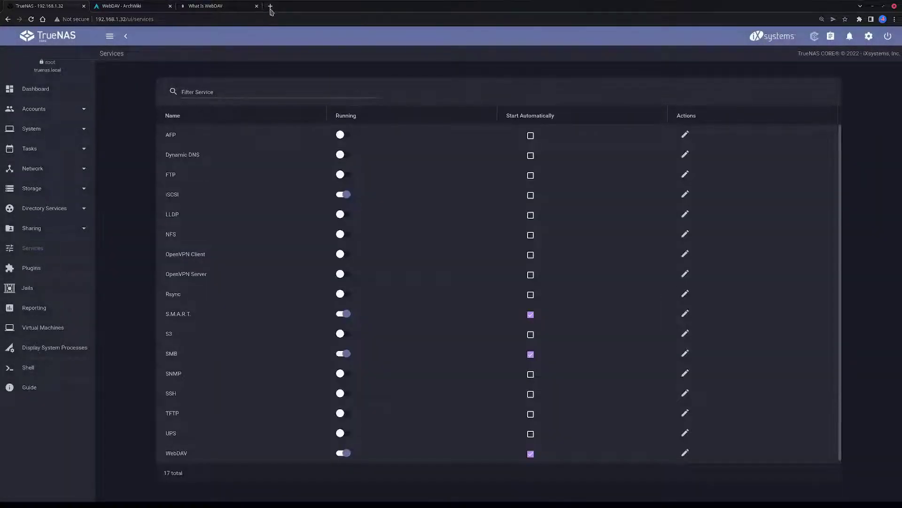
left_click(270, 7)
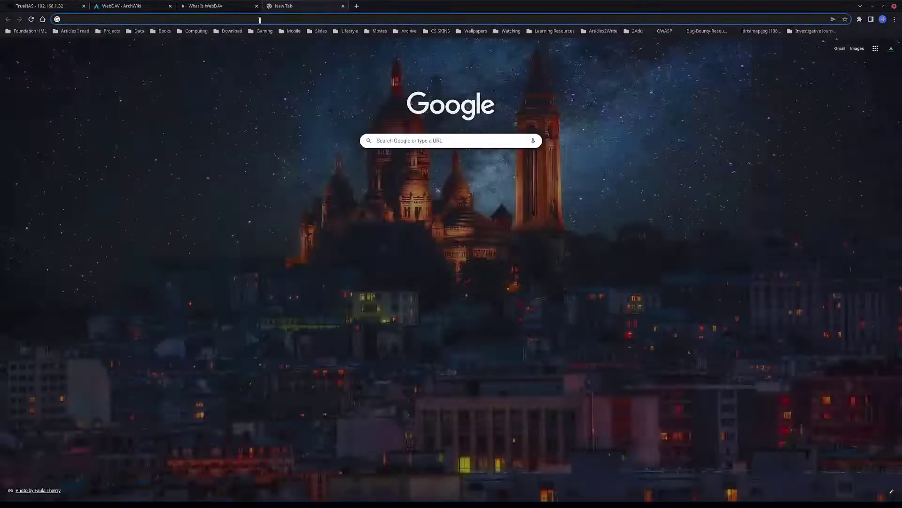
Load 192.168.1.32:8080 in a new tab and sign in with the webdav user and password
type("192.1")
key("Right")
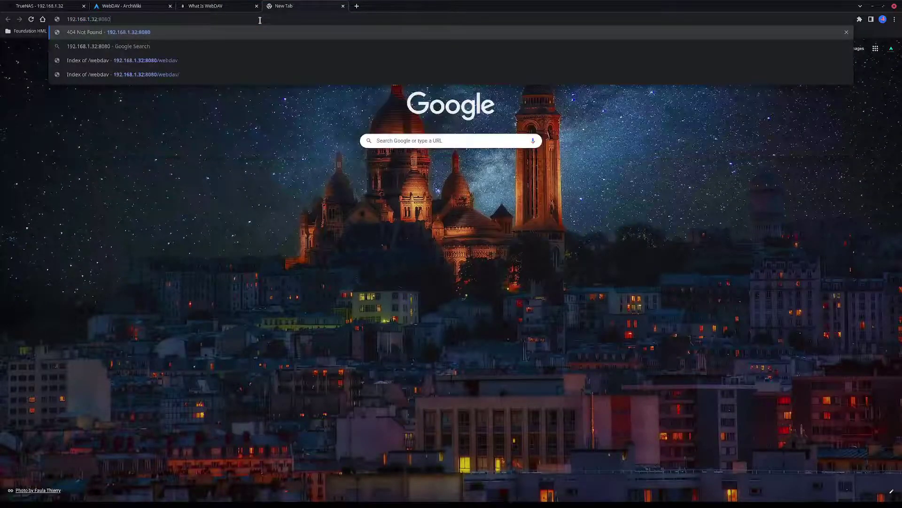
key("Return")
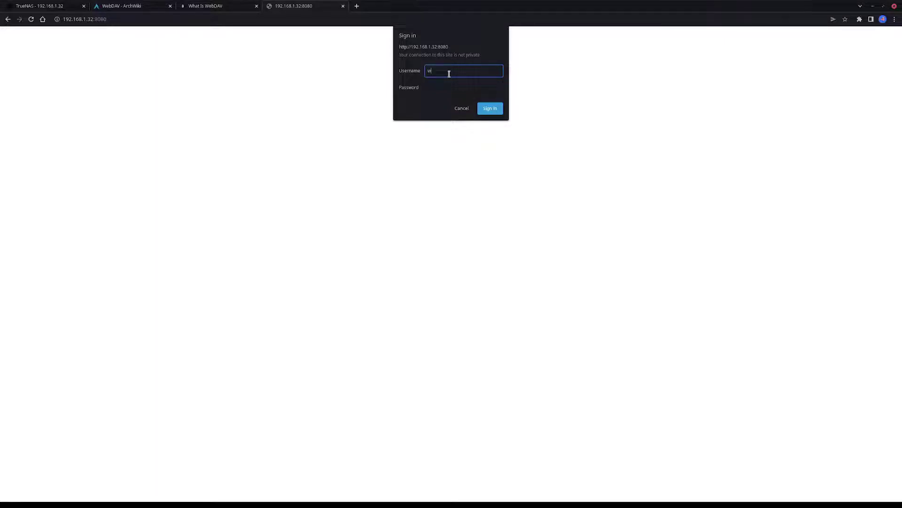
type("webdav")
key("ctrl+a")
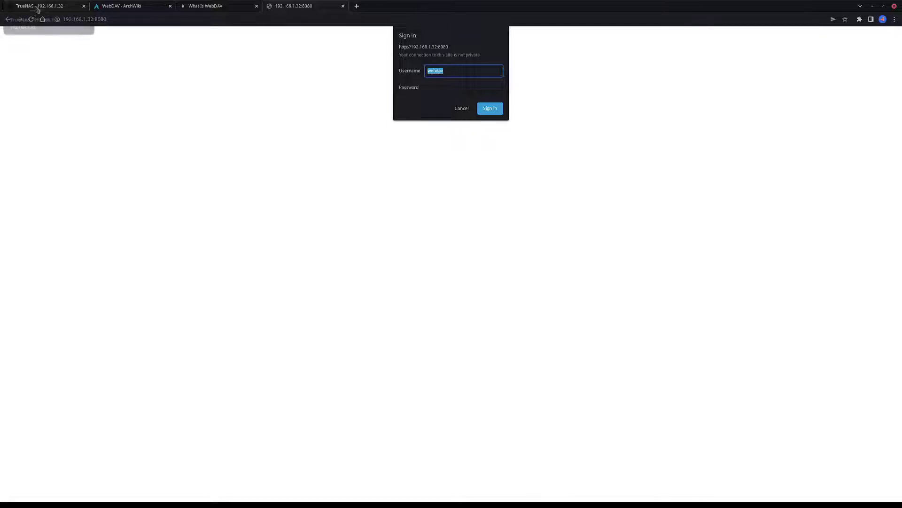
left_click(456, 89)
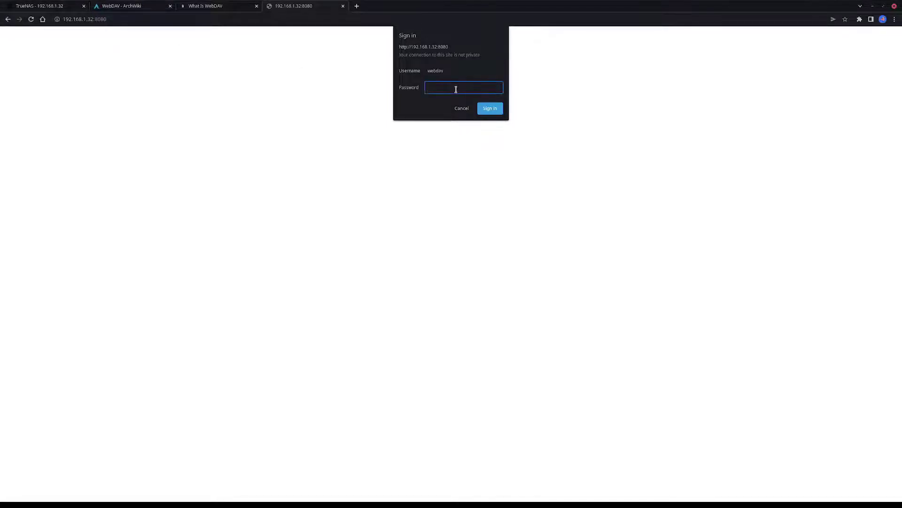
key("Return")
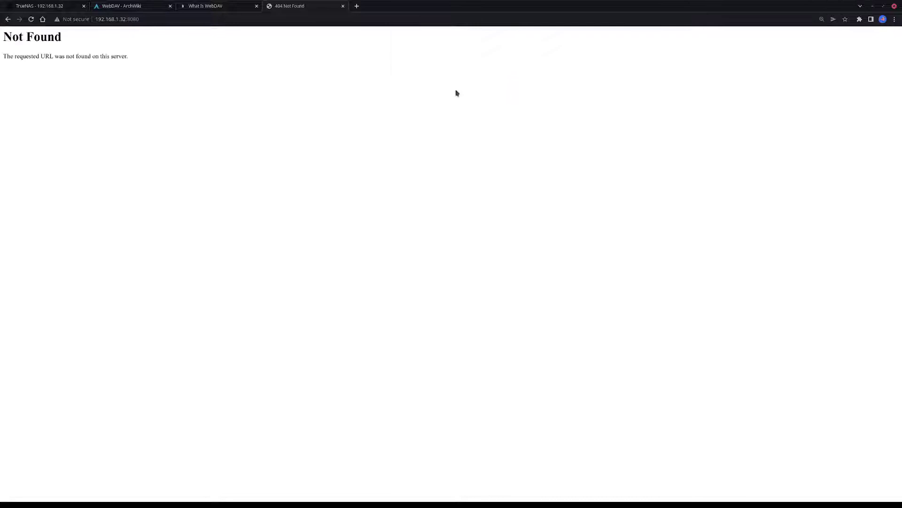
Append /webdav to the address to show the Index of /webdav listing
left_click(184, 17)
left_click(180, 15)
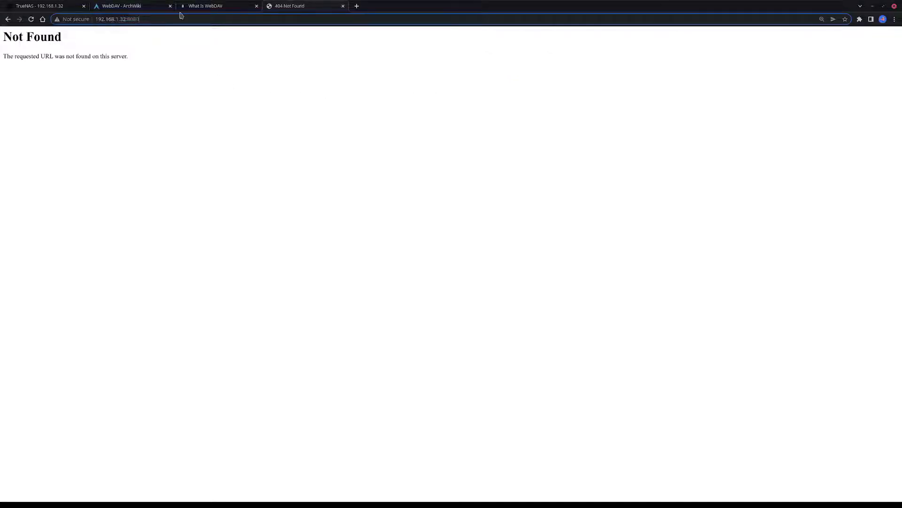
type("/webdav")
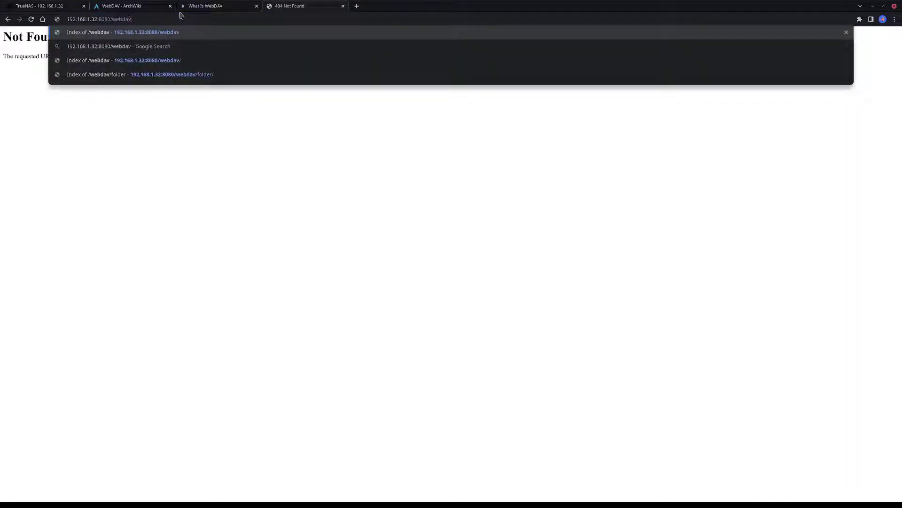
key("Return")
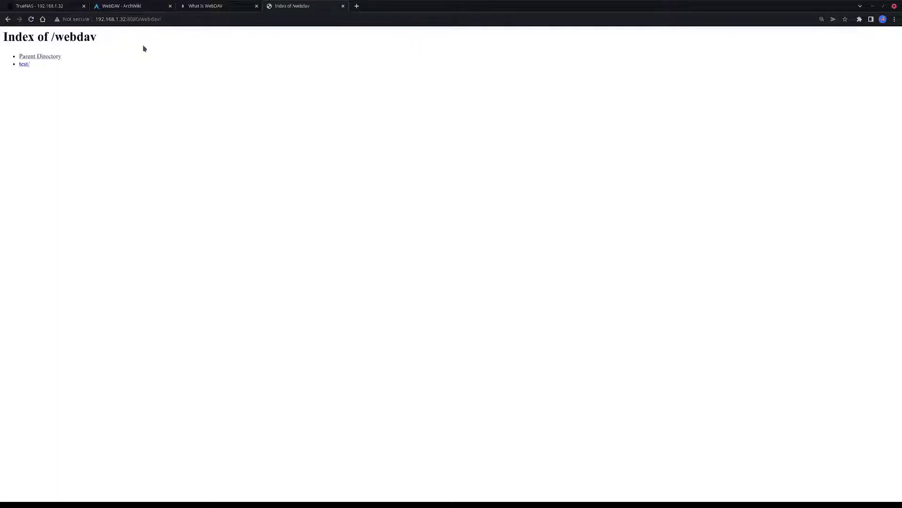
left_click(179, 19)
key("Home")
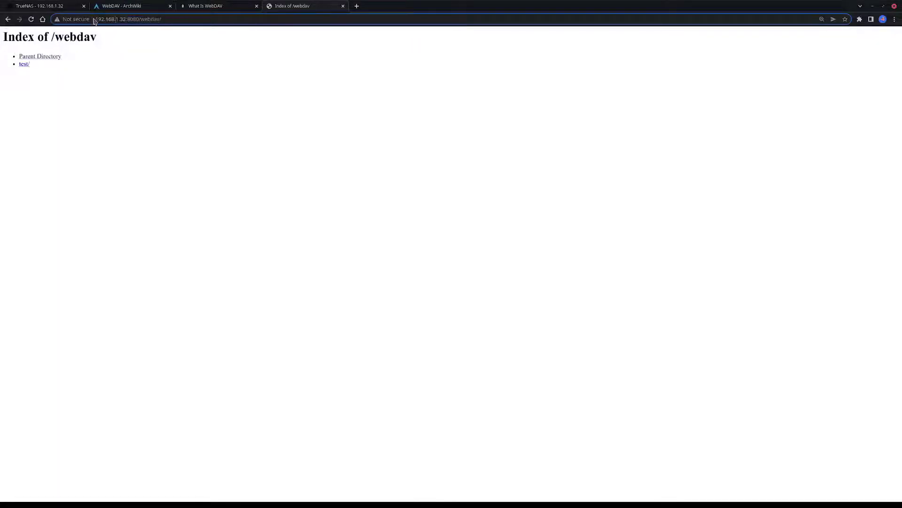